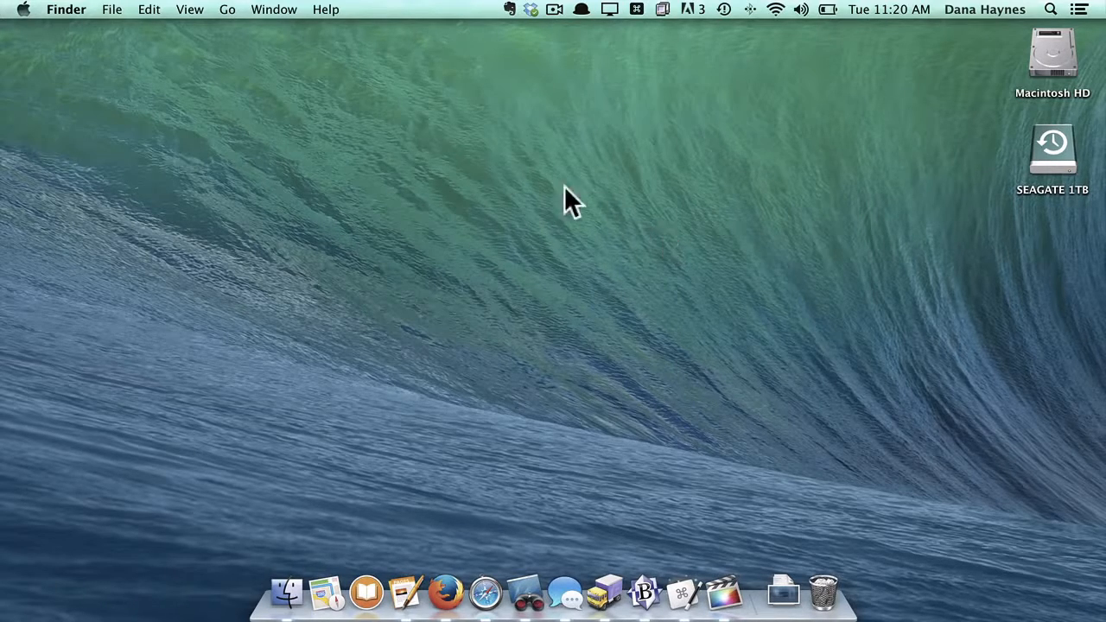
- Turn desktop display of hard disks, external disks, and CDs, DVDs, and iPods off and back on in the Finder preferences
click(69, 10)
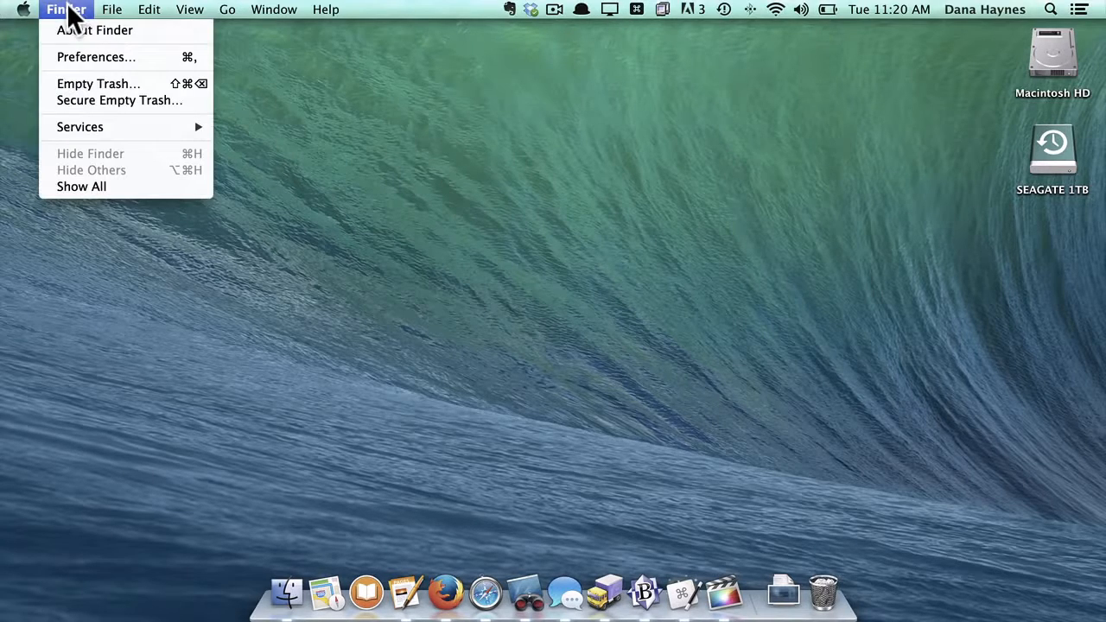
click(78, 58)
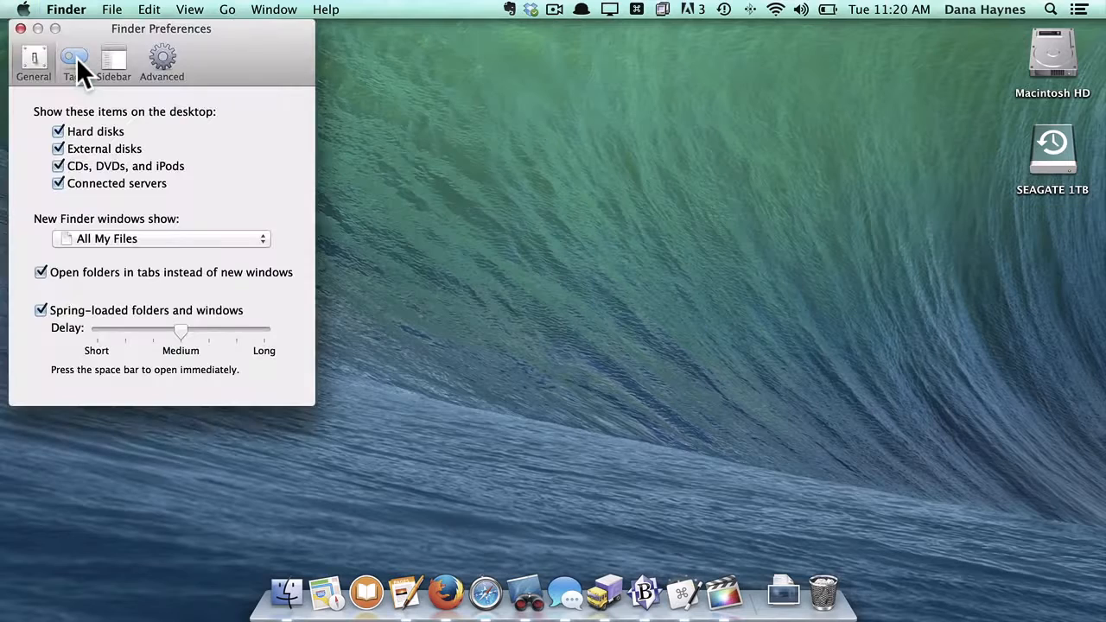
click(94, 129)
click(94, 130)
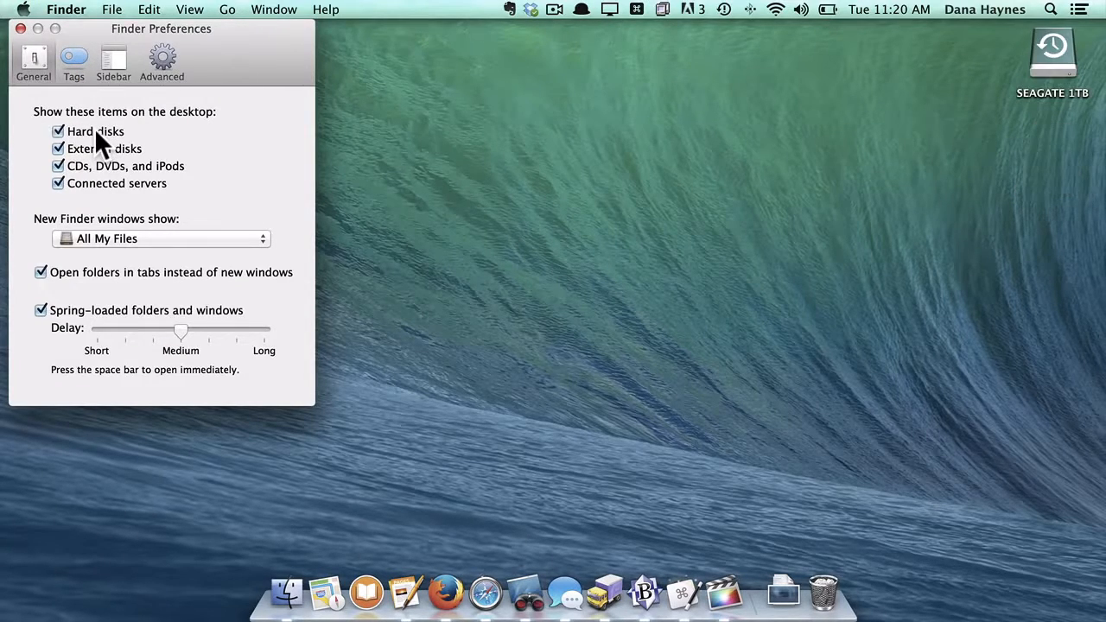
click(93, 146)
click(93, 144)
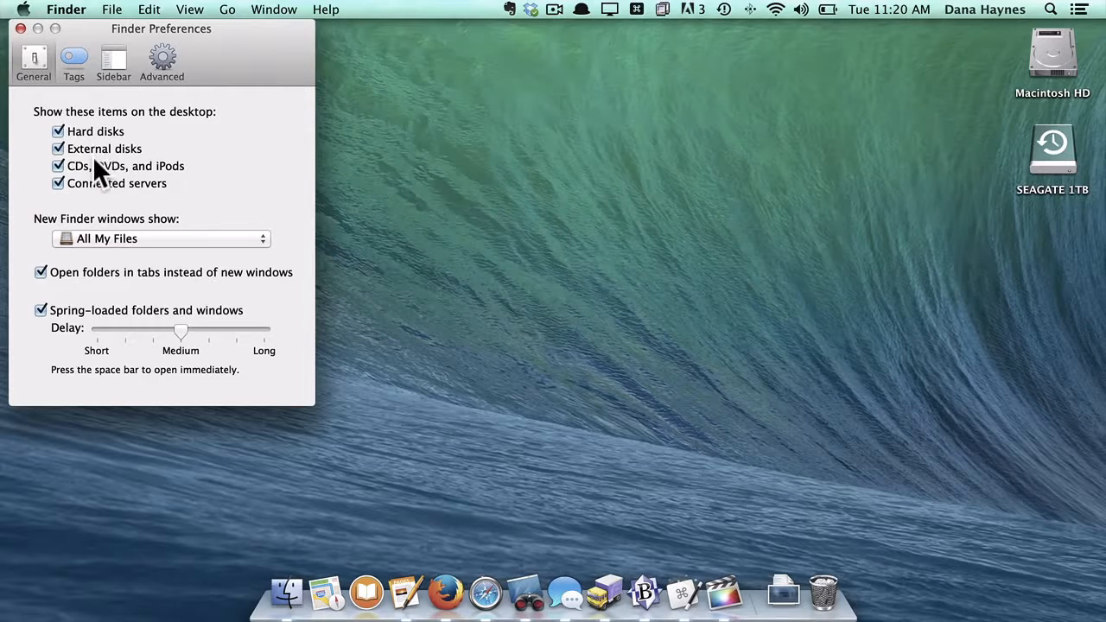
click(92, 162)
click(92, 165)
click(20, 29)
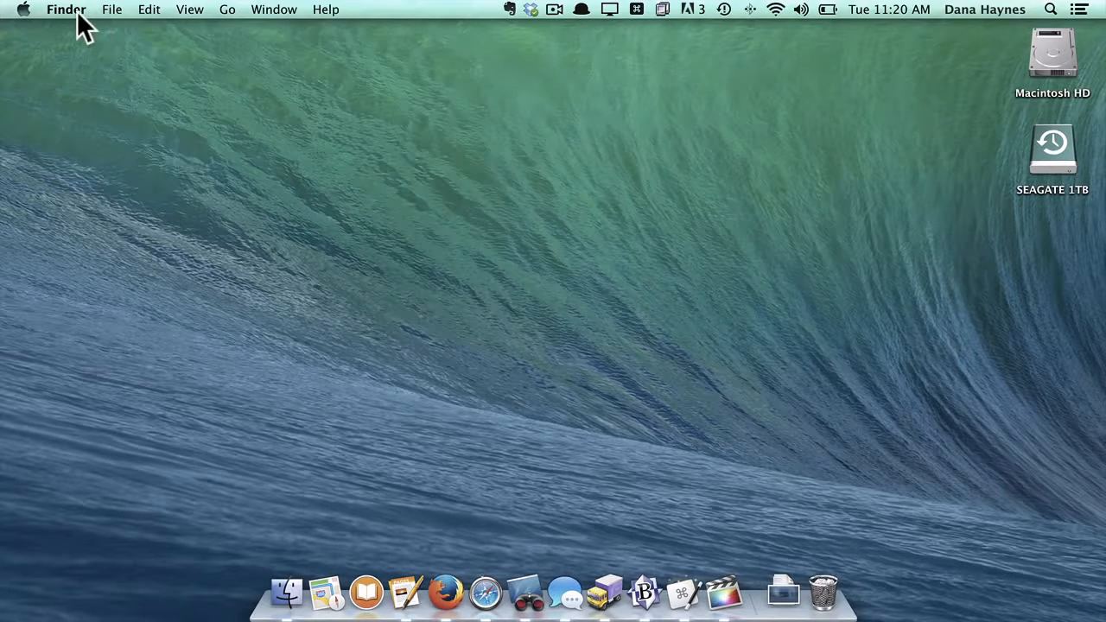
- Open Disk Utility from the Utilities folder
click(228, 10)
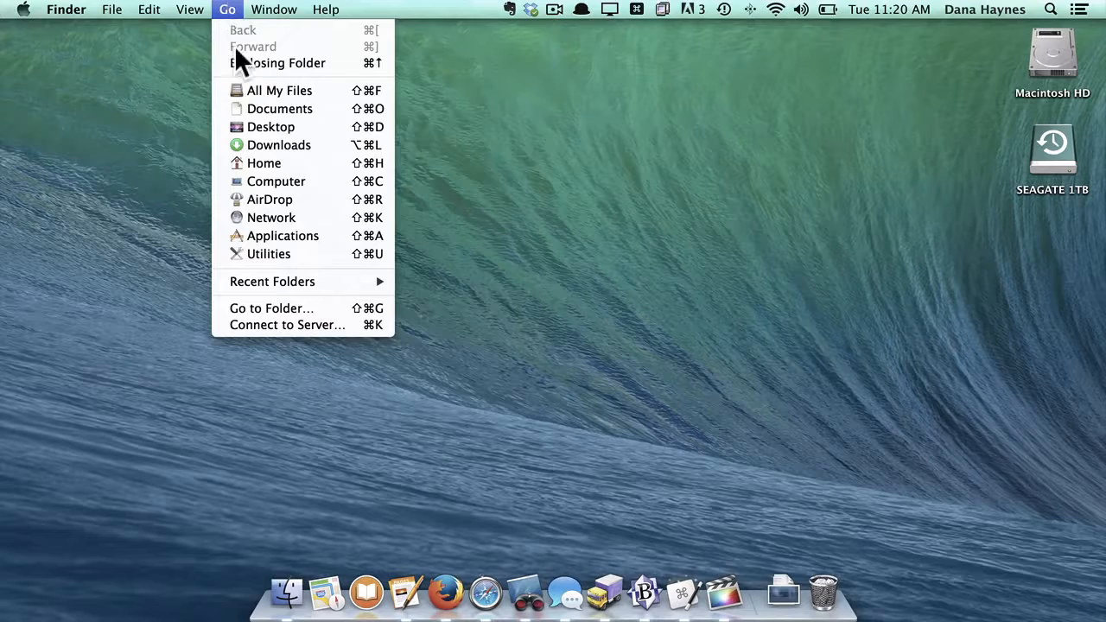
click(254, 249)
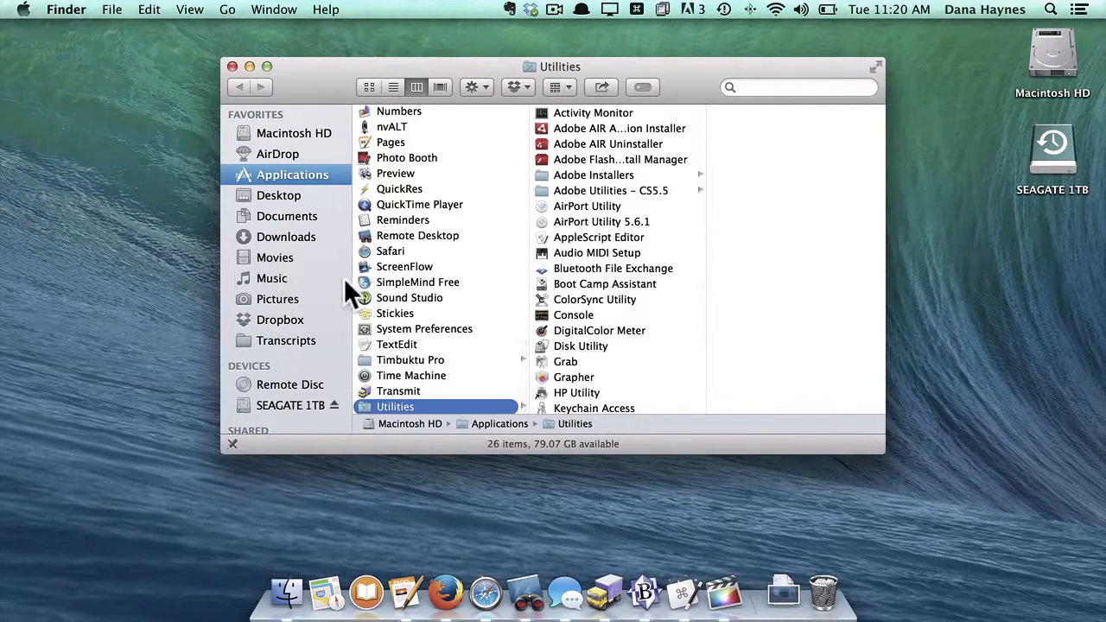
double_click(572, 345)
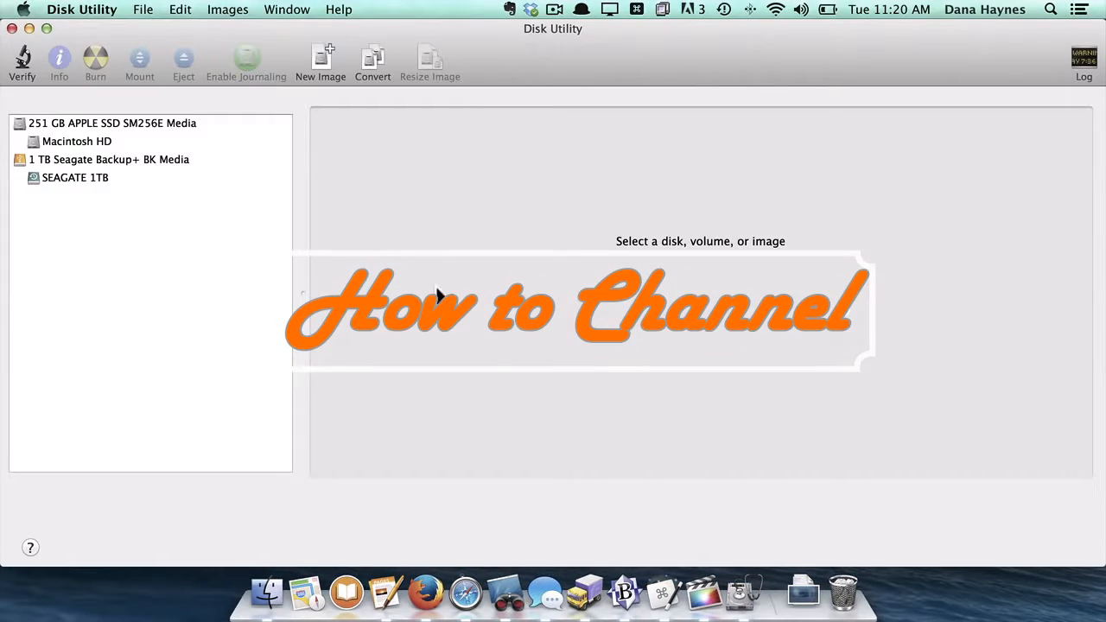
- Select the 1 TB Seagate Backup+ BK Media disk and examine its Erase, Partition, RAID, Restore and First Aid options
click(102, 140)
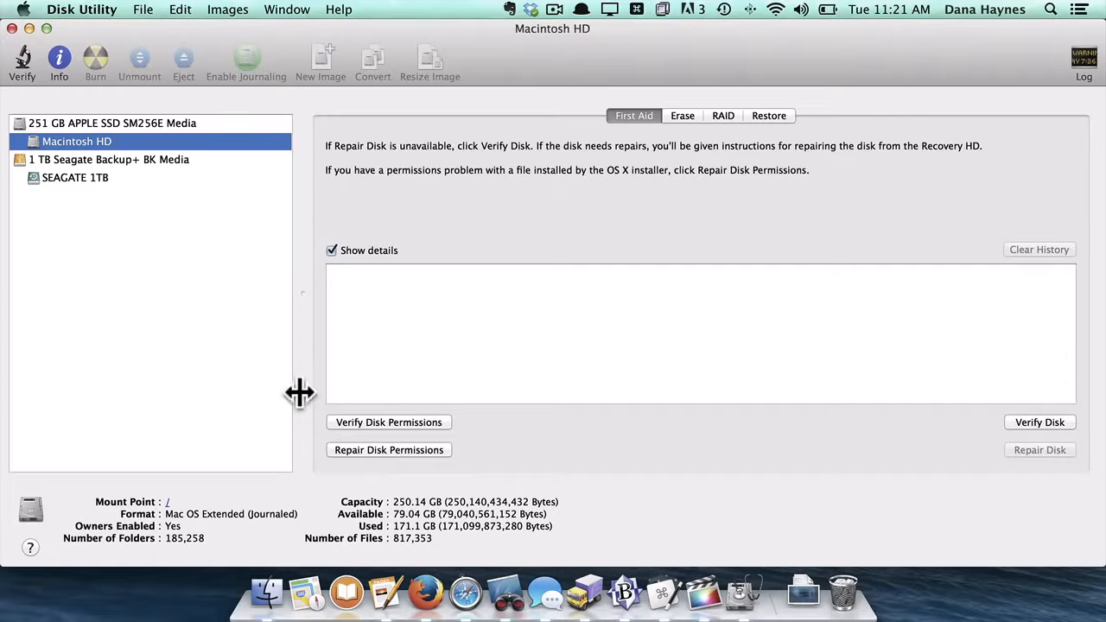
click(107, 159)
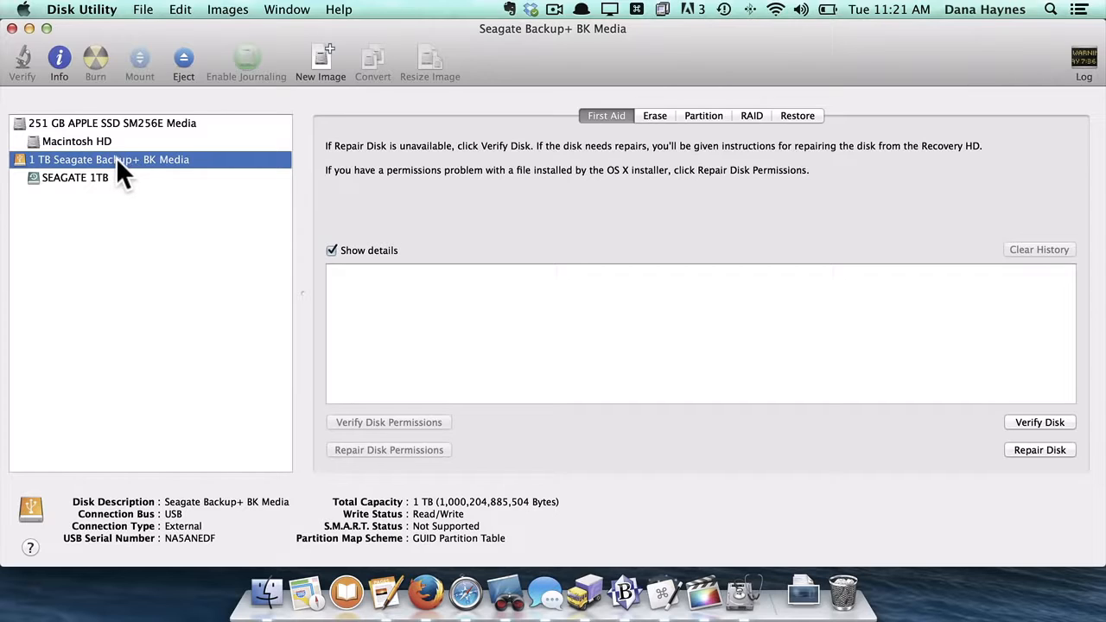
click(655, 116)
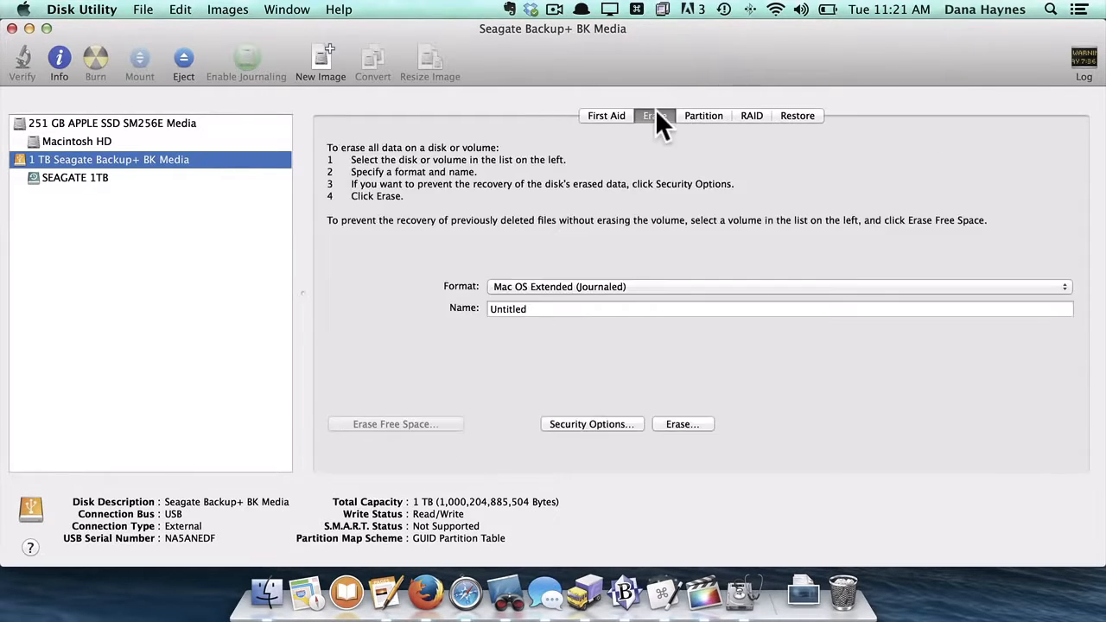
click(703, 115)
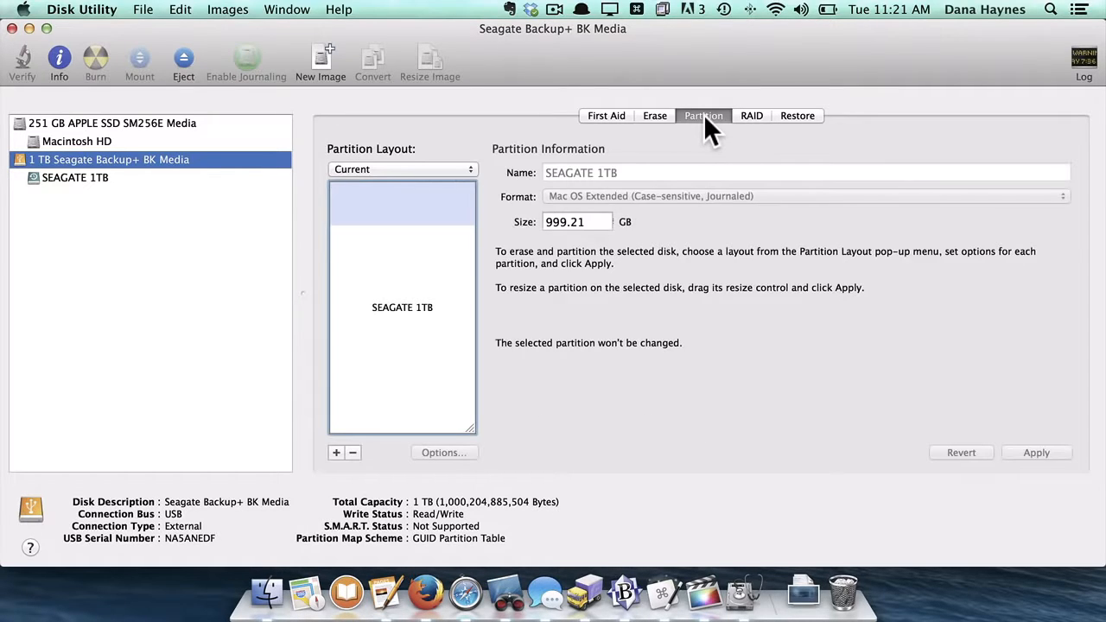
click(750, 117)
click(793, 121)
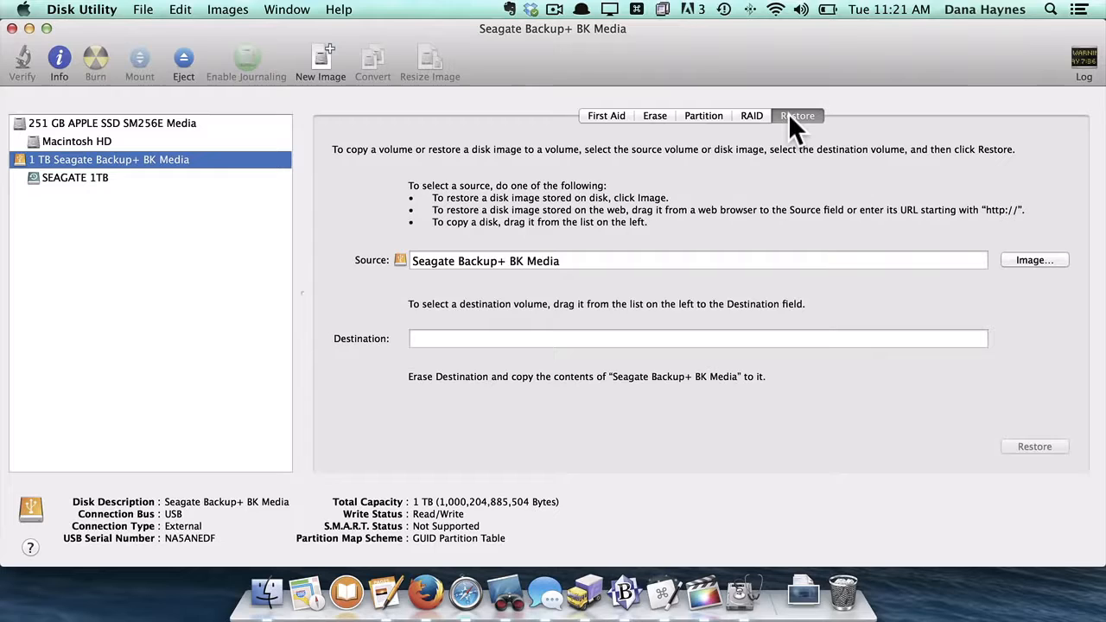
click(622, 115)
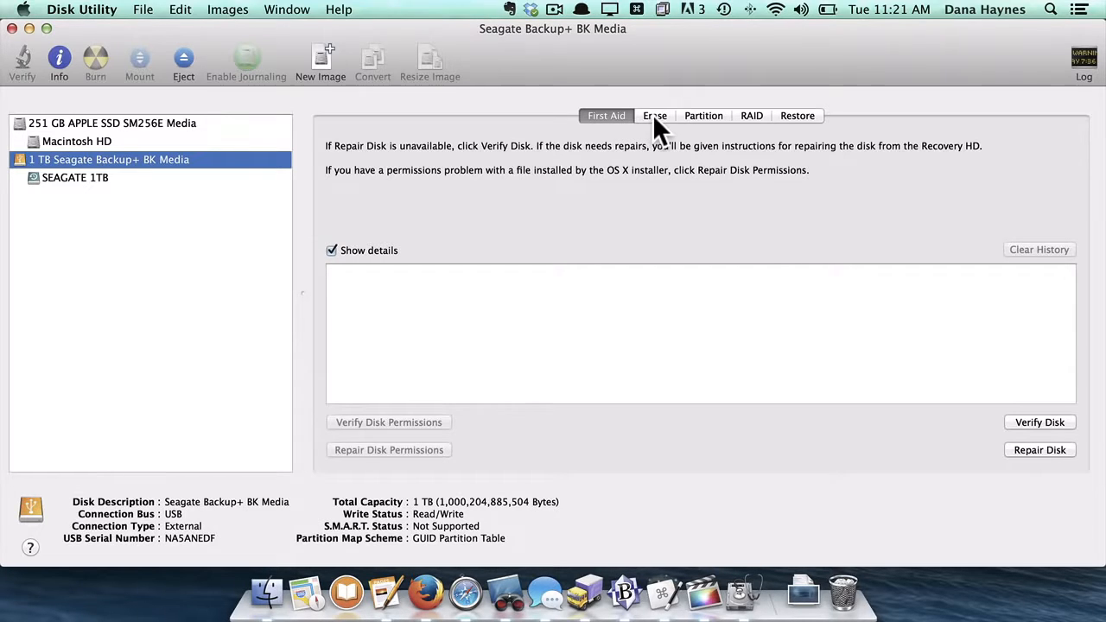
- Compare the Seagate disk's erase and partition settings and examine the formats available for erasing it
click(654, 121)
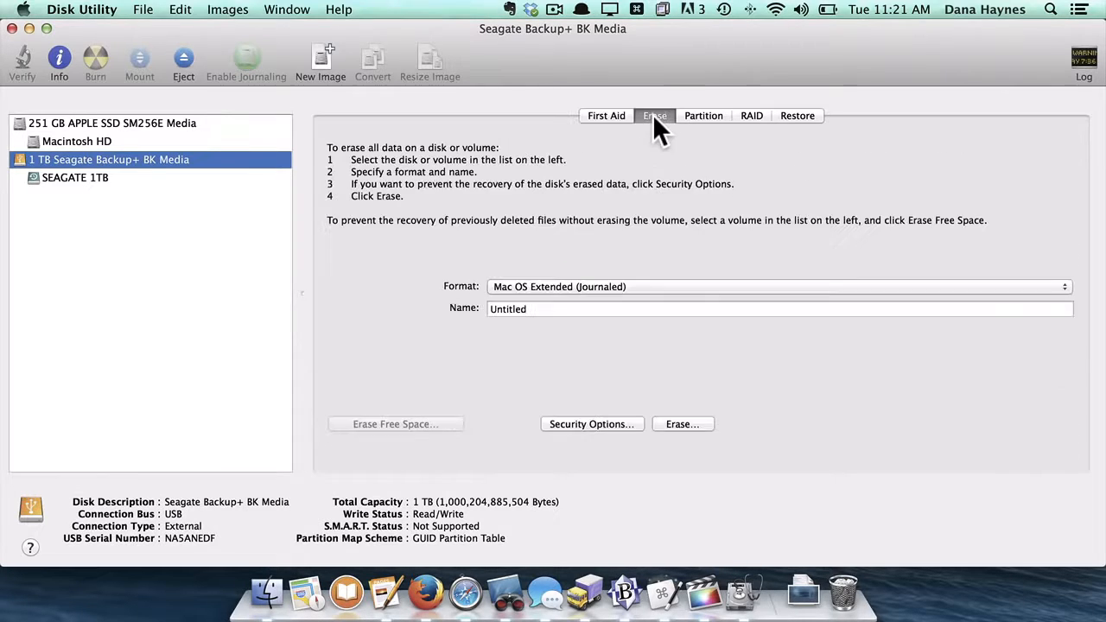
click(697, 119)
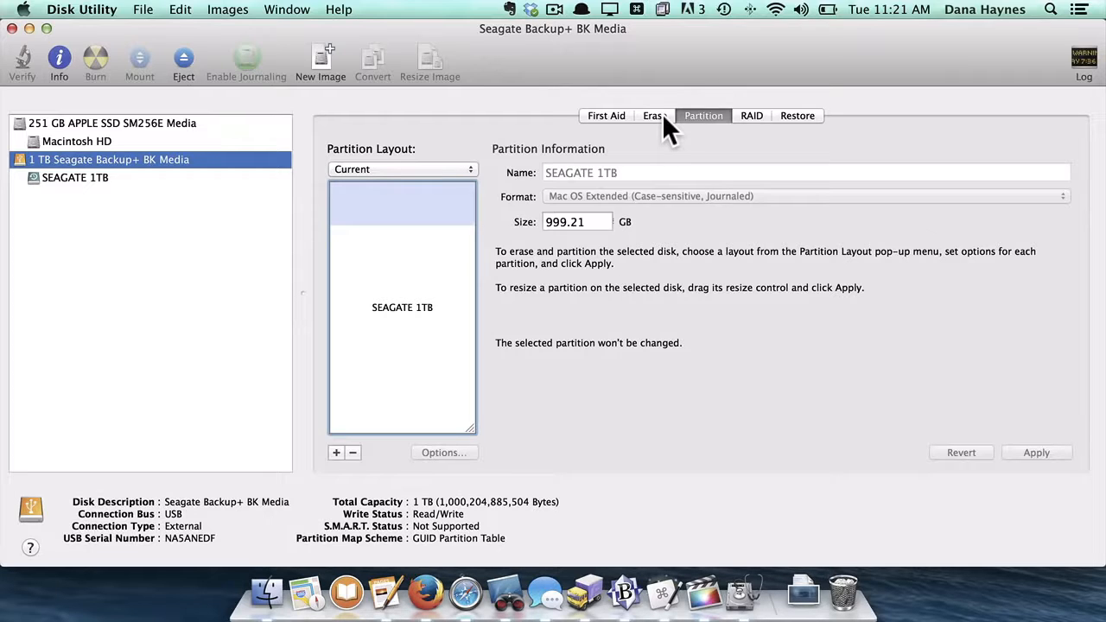
click(661, 117)
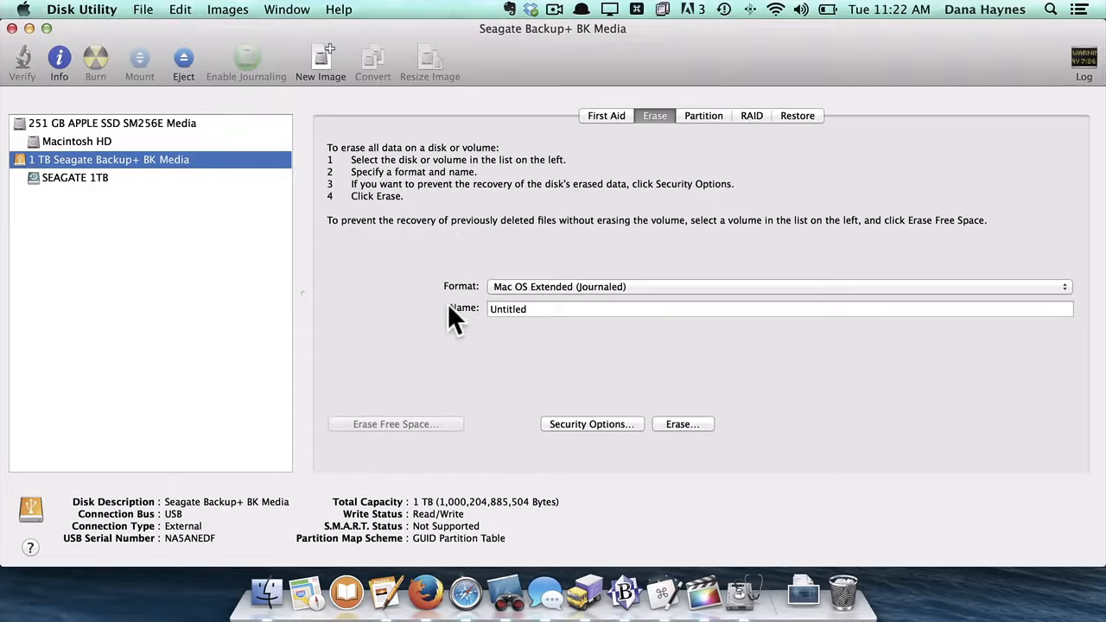
click(560, 292)
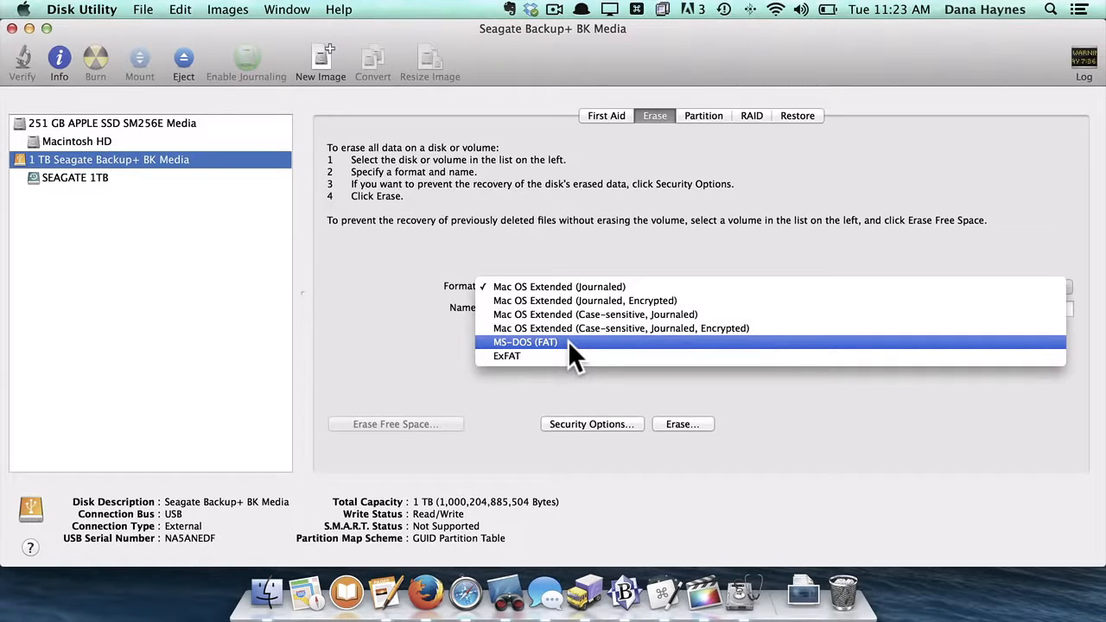
click(562, 239)
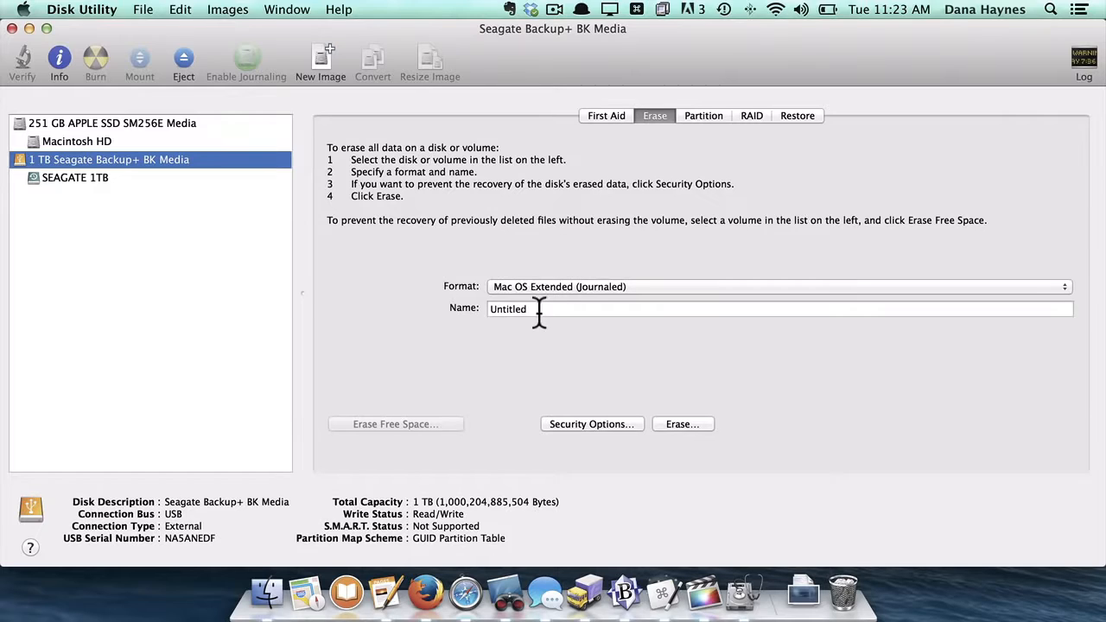
- Start erasing the Seagate Backup+ BK Media disk as Mac OS Extended (Journaled) and cancel at the confirmation
drag(538, 312, 468, 309)
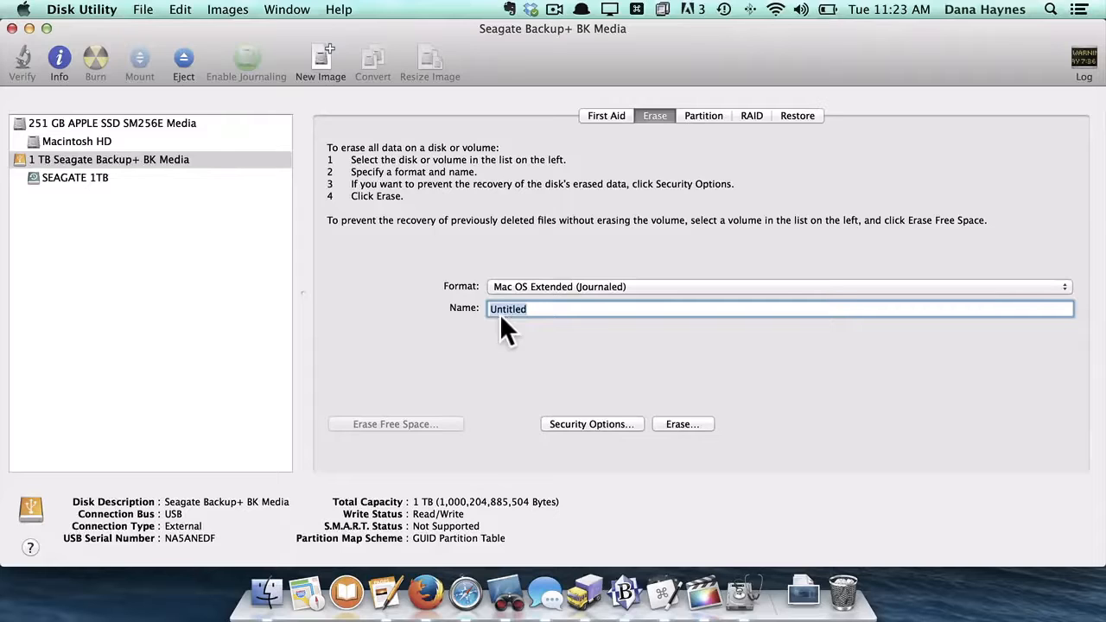
click(681, 423)
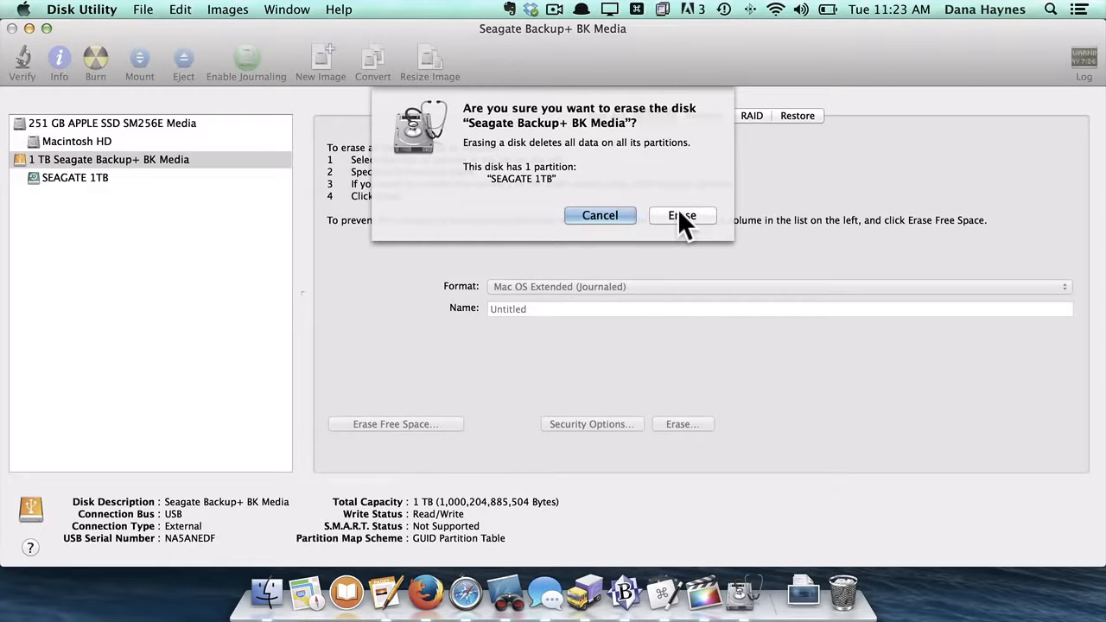
click(612, 216)
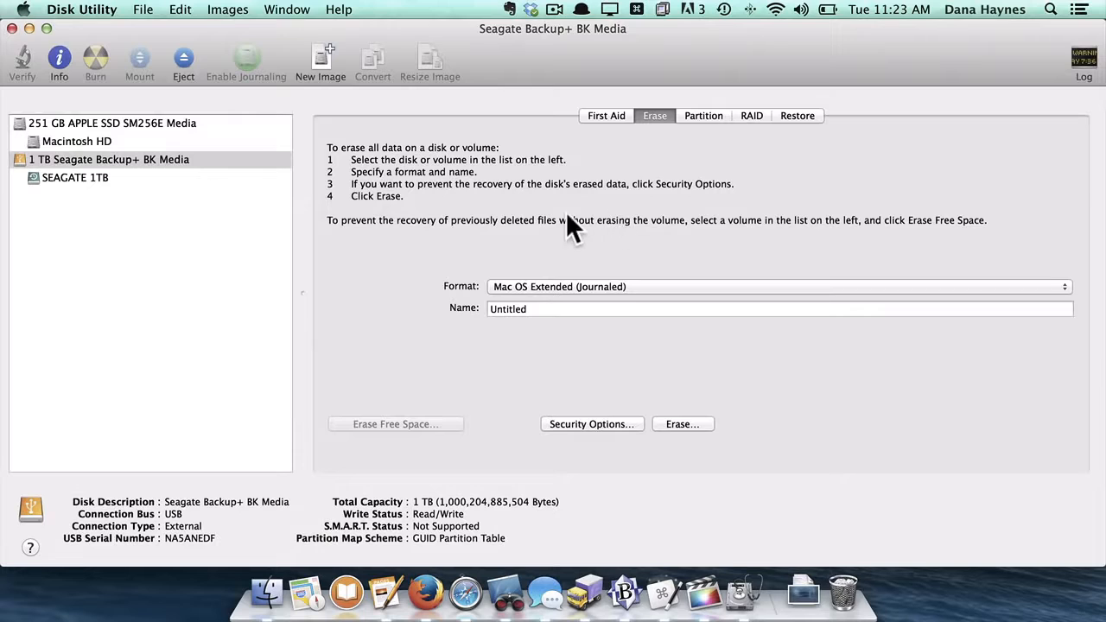
- Examine the free space erasing options and the available erase formats for the SEAGATE 1TB volume
click(92, 178)
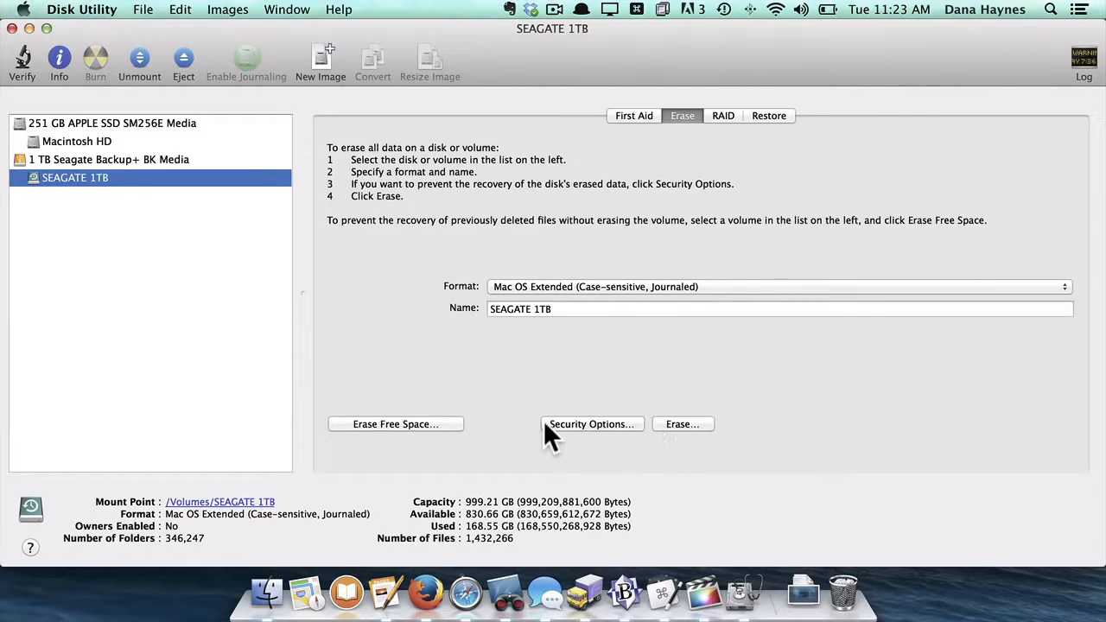
click(405, 424)
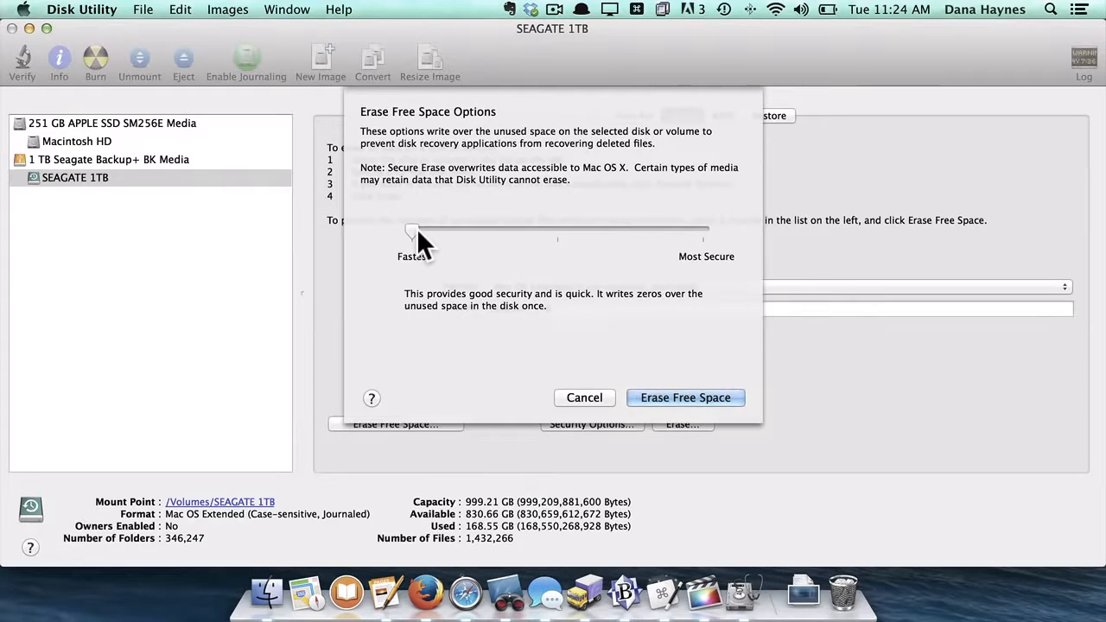
click(577, 393)
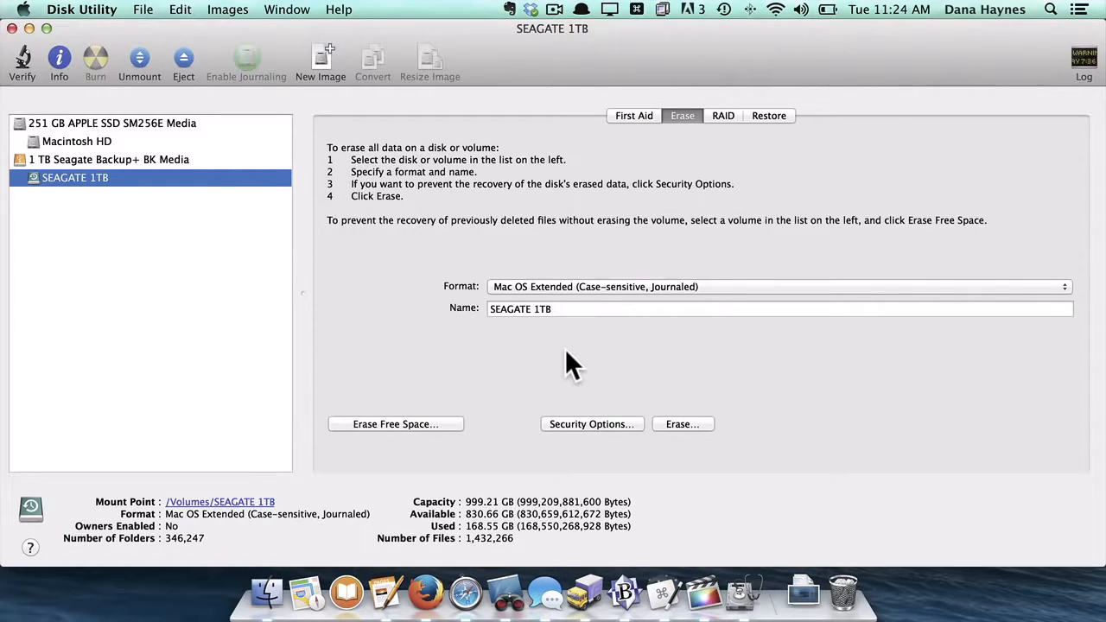
click(567, 281)
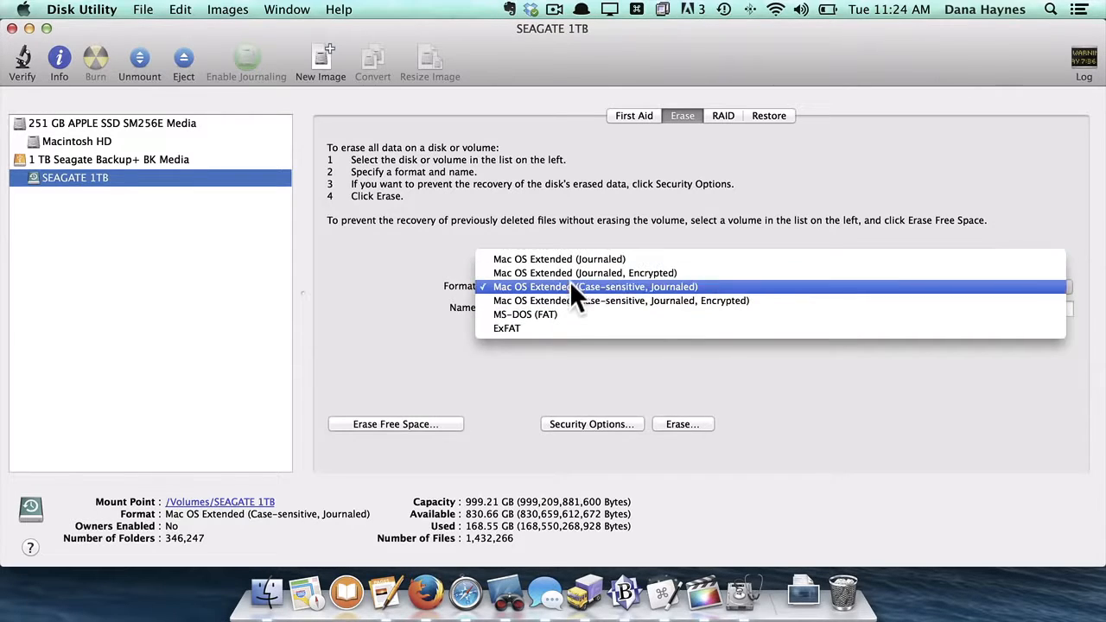
click(567, 230)
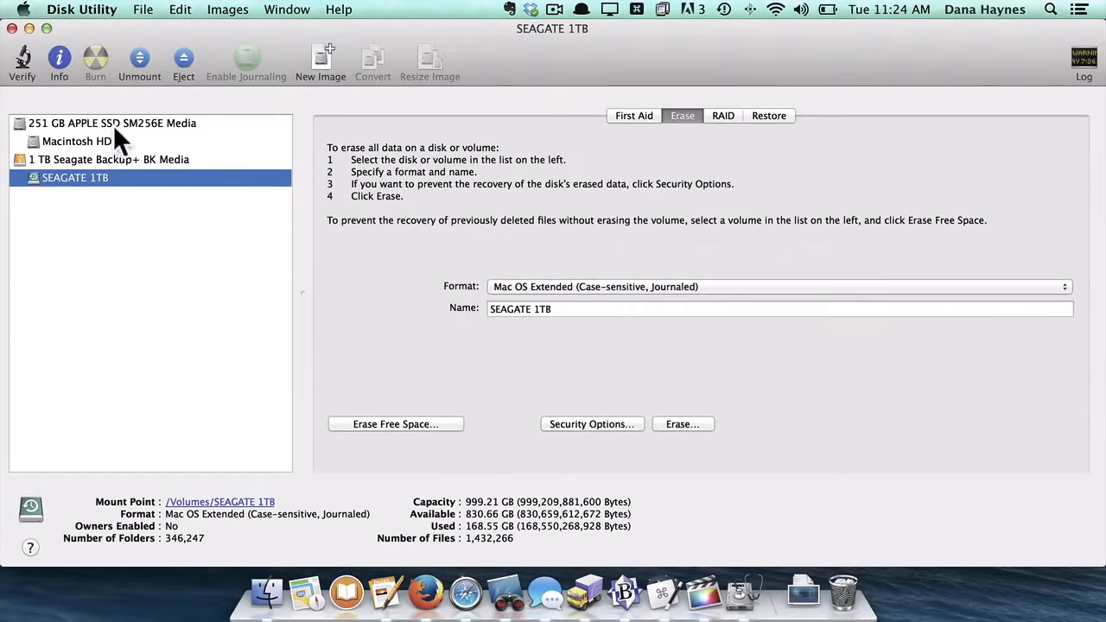
- Select the physical 1 TB Seagate disk instead of its SEAGATE 1TB volume and open its partition settings
click(85, 160)
click(91, 179)
click(95, 162)
click(94, 171)
click(96, 161)
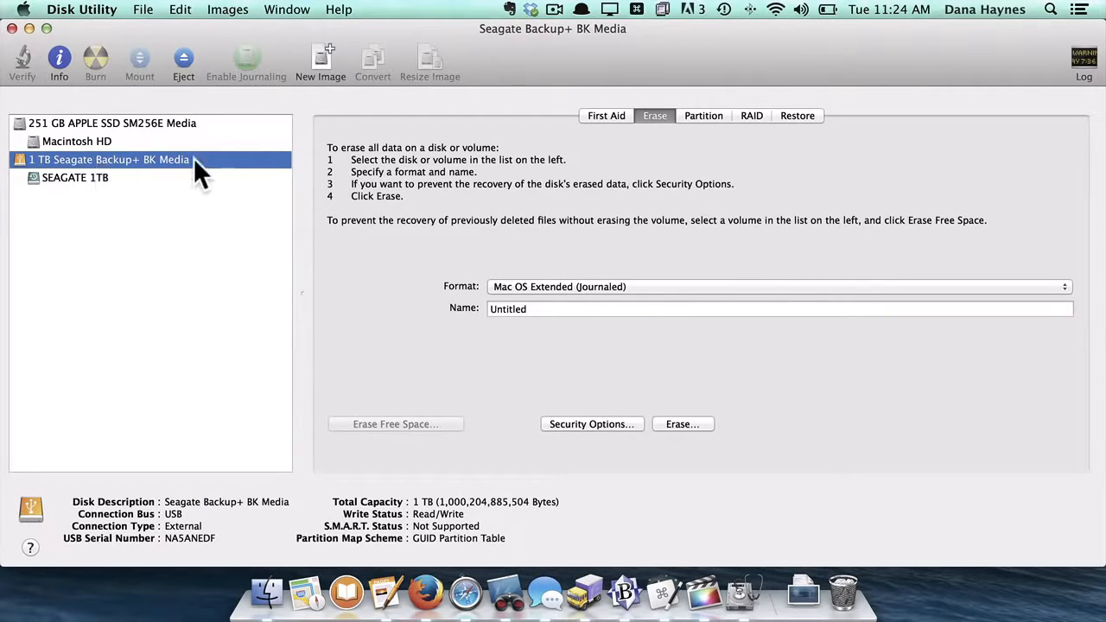
click(716, 116)
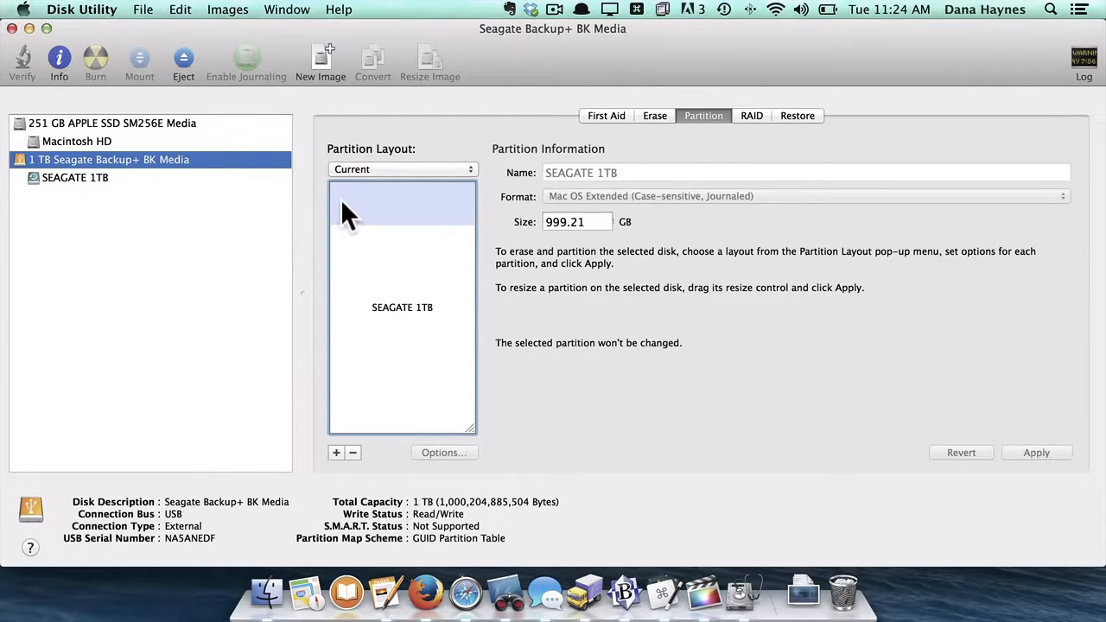
mouse_move(367, 296)
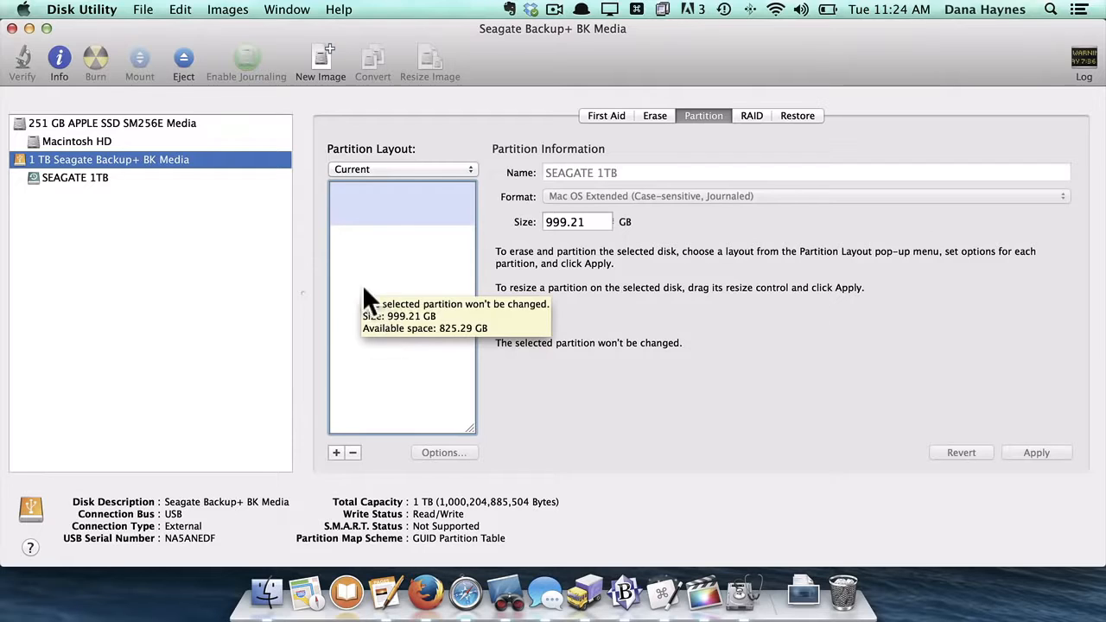
- Set the partition layout to 4 Partitions and enlarge the first partition, Untitled 1, to about 306 GB
click(373, 170)
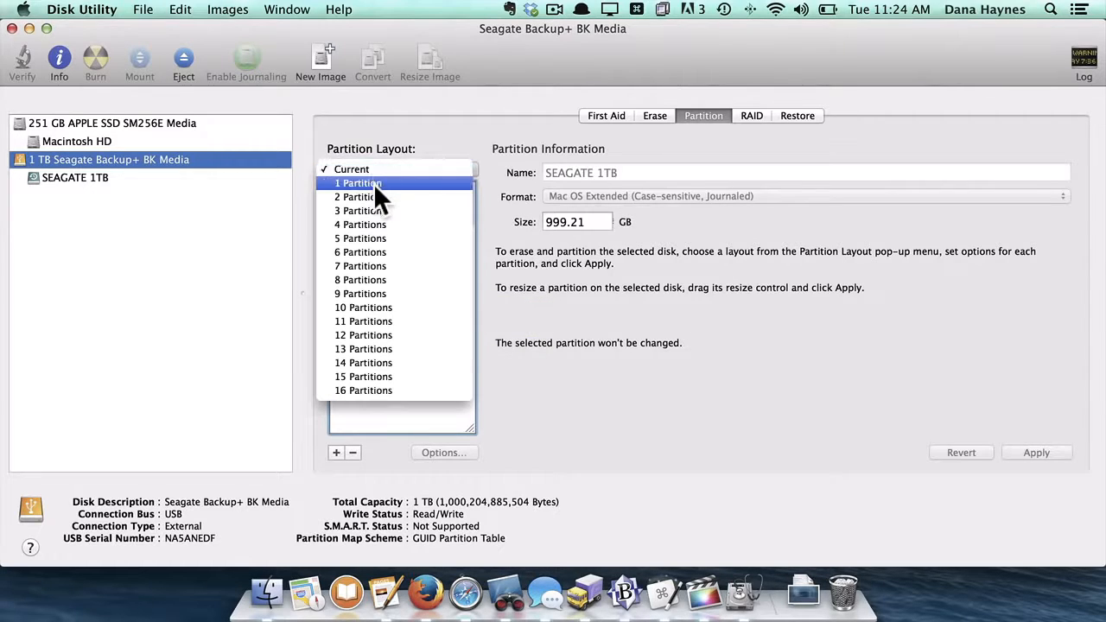
click(375, 191)
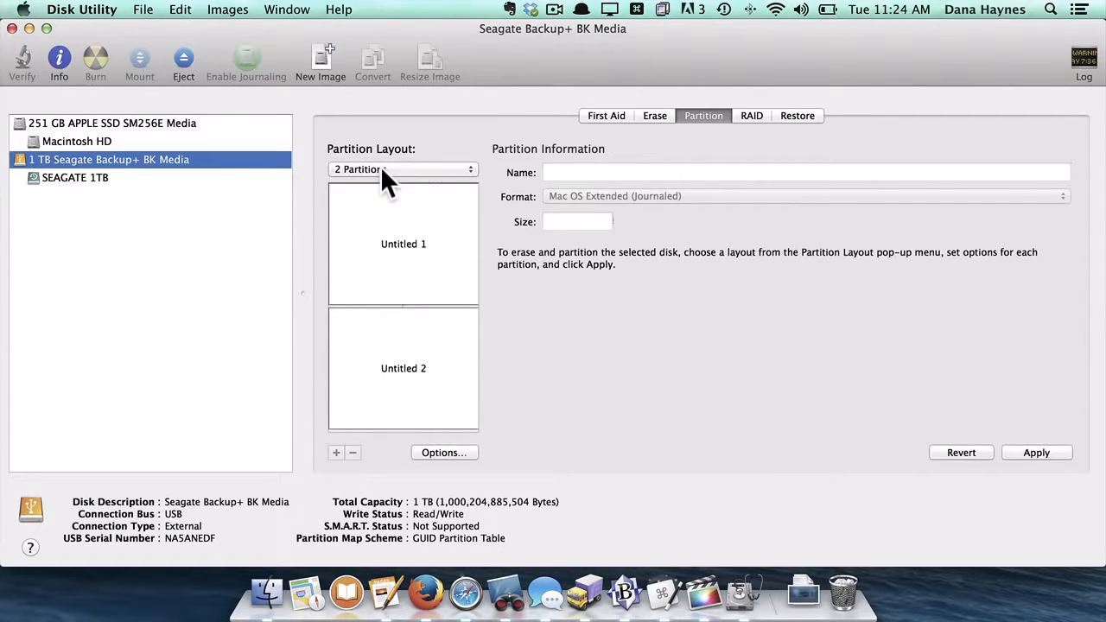
click(380, 168)
click(382, 195)
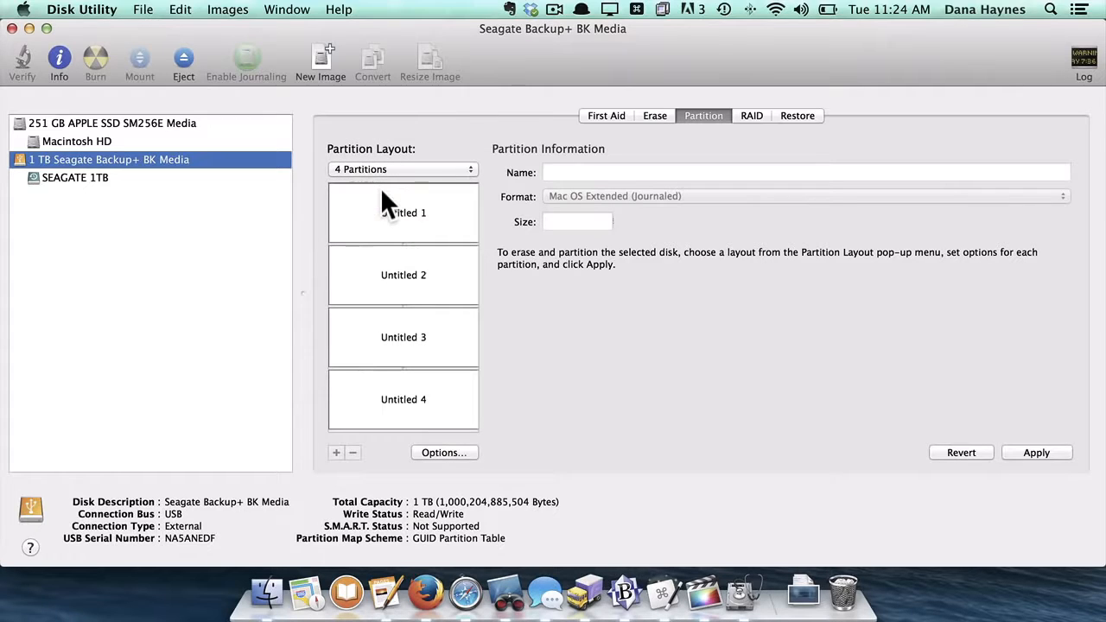
click(400, 230)
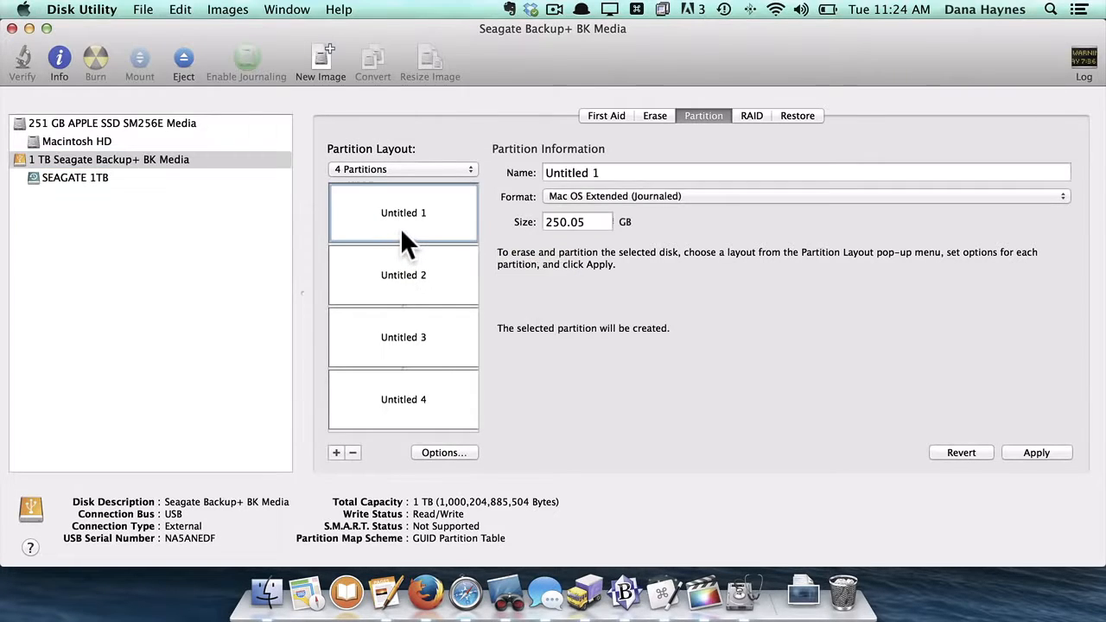
mouse_move(402, 242)
mouse_down()
mouse_move(402, 288)
mouse_move(412, 240)
mouse_move(409, 257)
mouse_up()
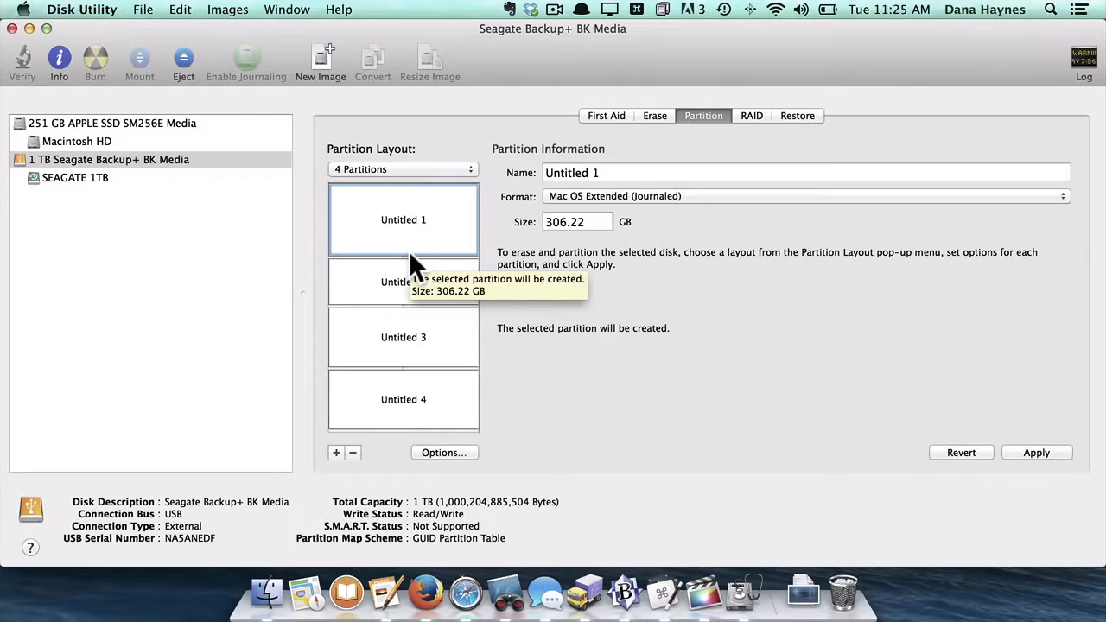
- Set the partition layout to 2 Partitions and shrink the first partition, Untitled 1, to about 184 GB
click(381, 168)
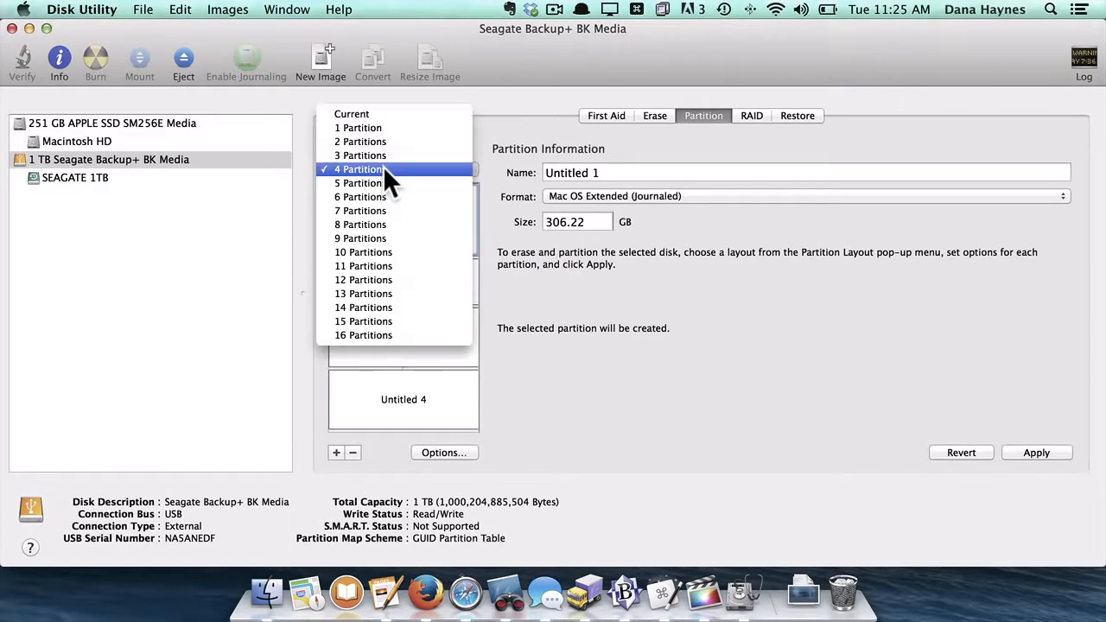
click(383, 143)
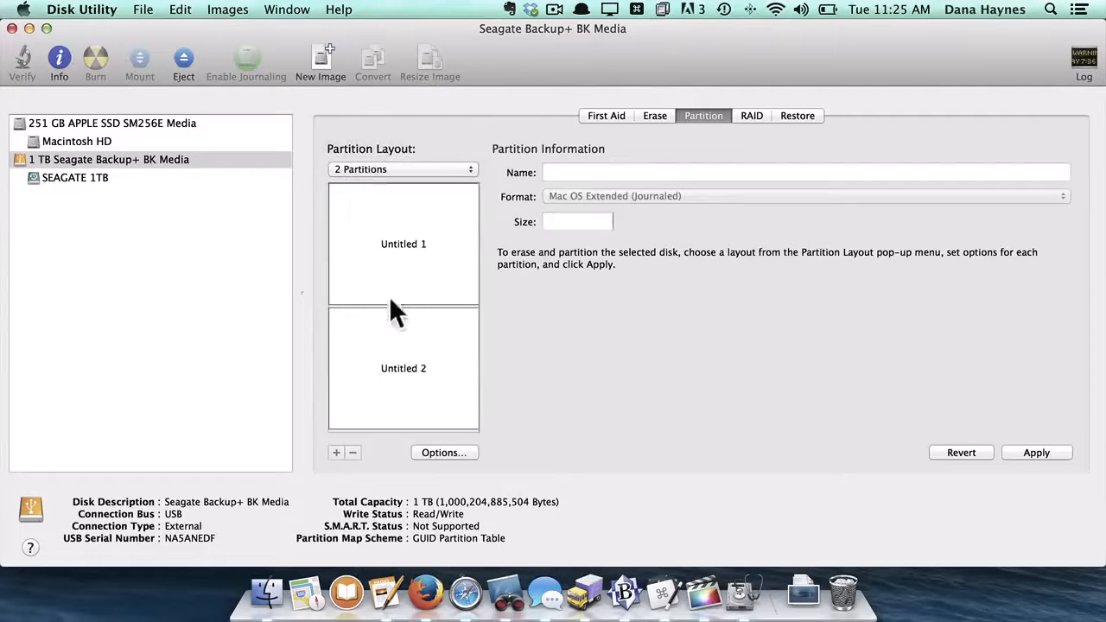
drag(397, 307, 405, 229)
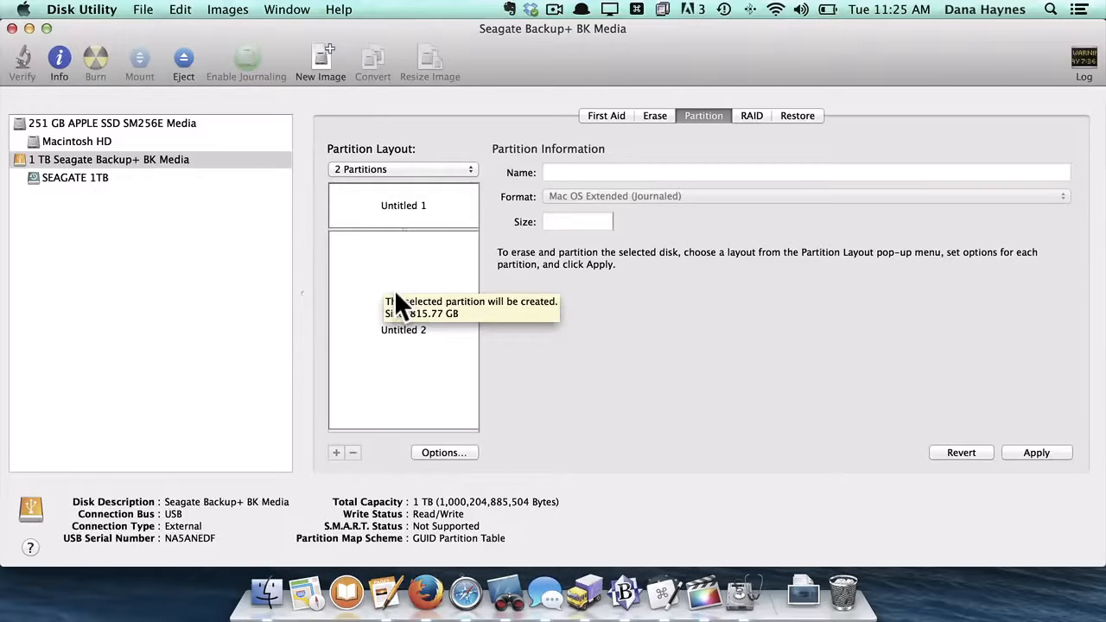
- Switch to Finder, hide the other applications to view the SEAGATE 1TB icon on the desktop, and return to Disk Utility
click(275, 587)
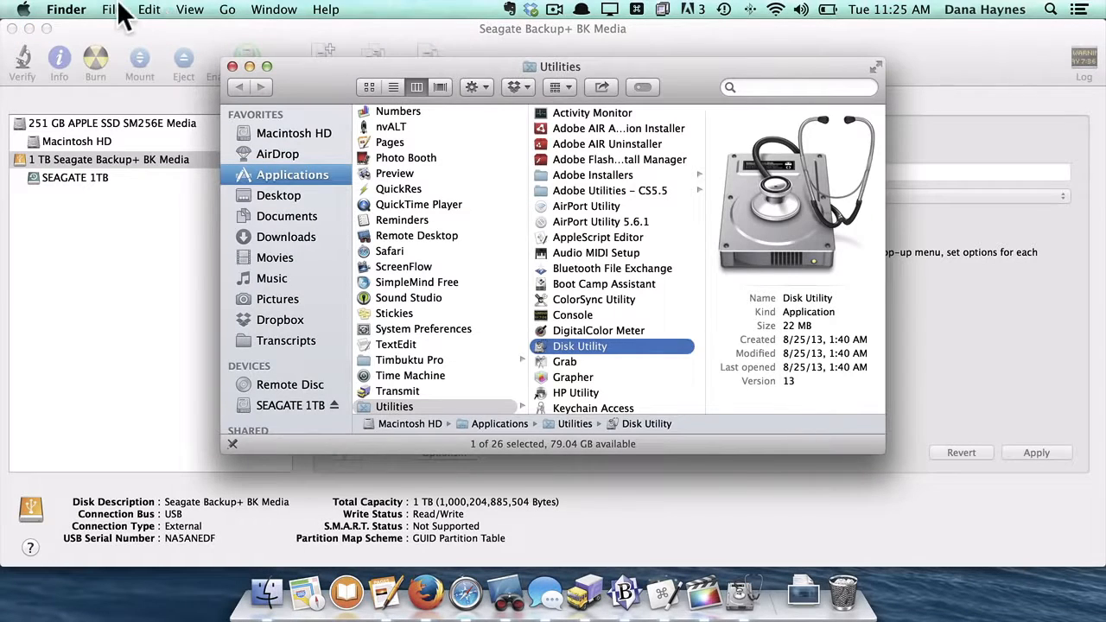
click(72, 9)
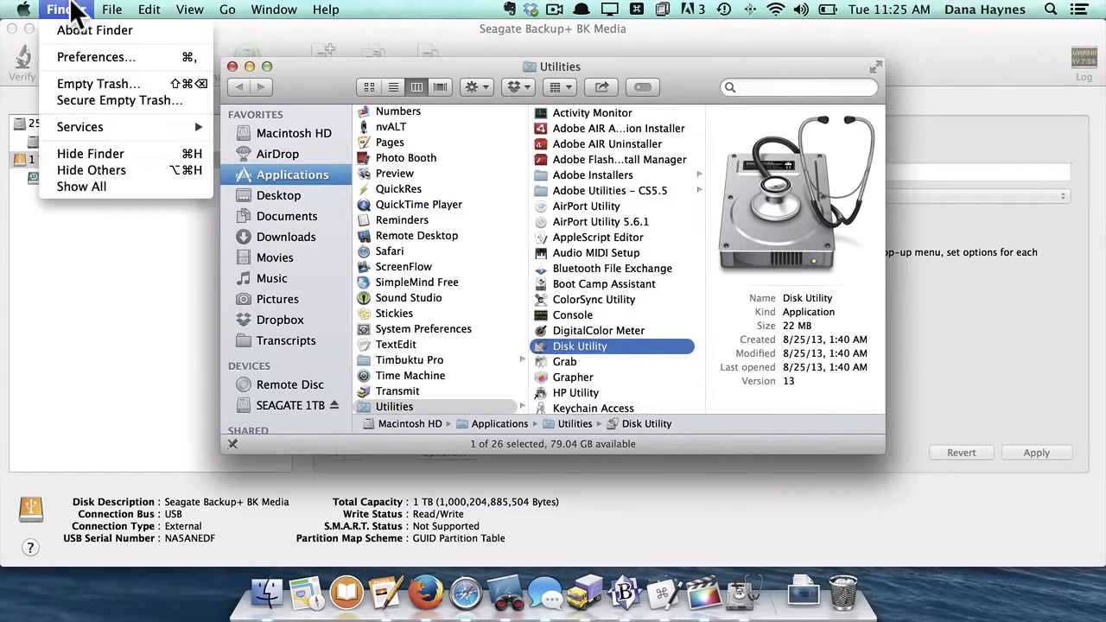
click(80, 168)
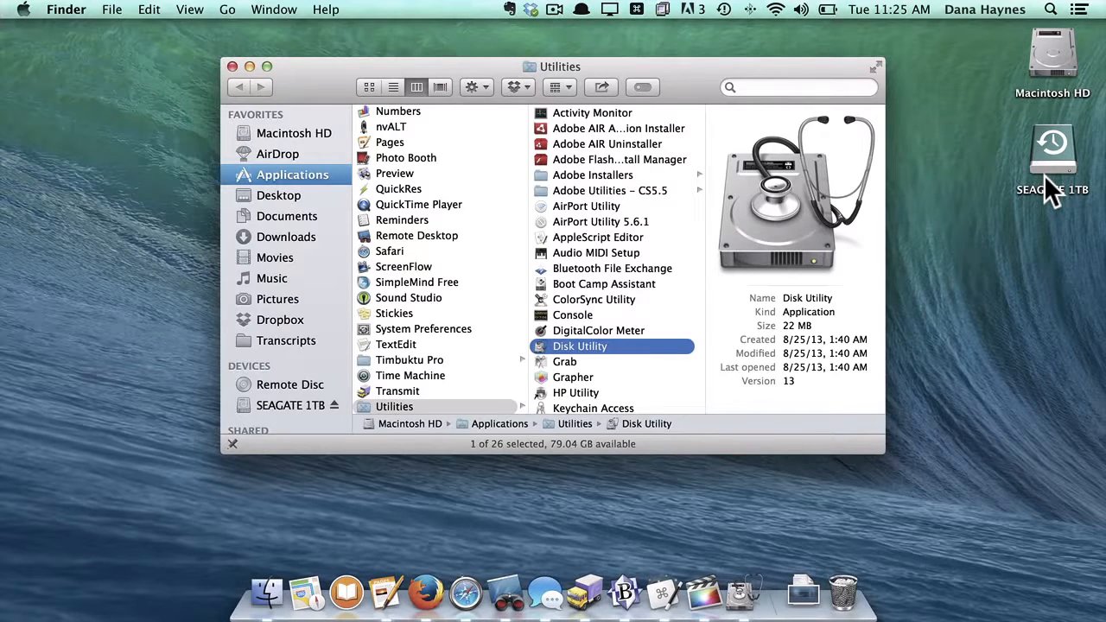
click(740, 593)
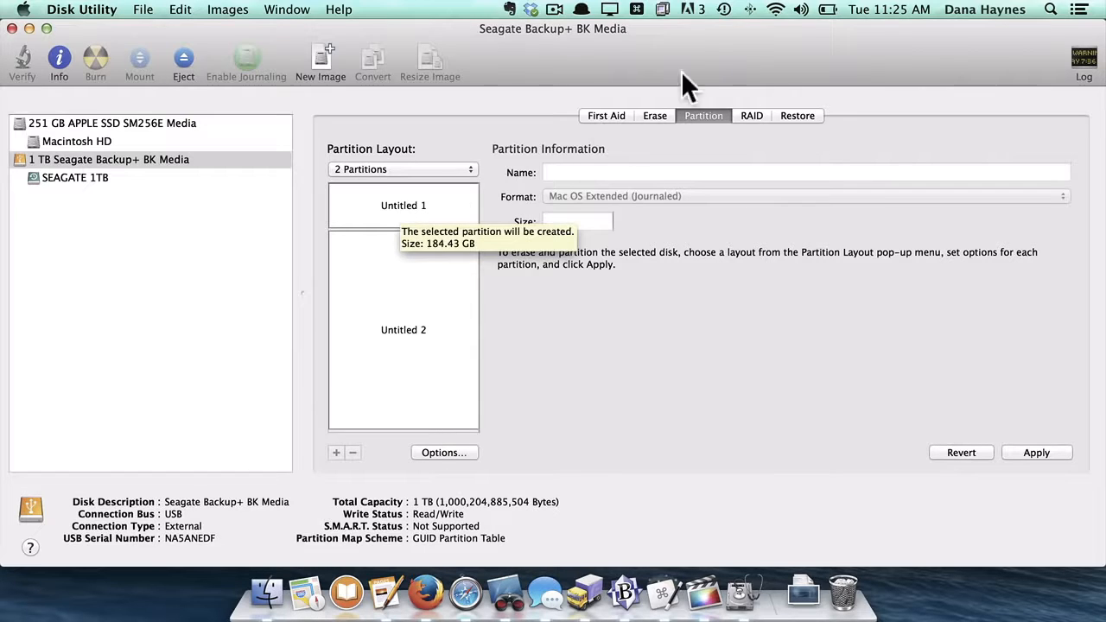
drag(745, 56, 632, 58)
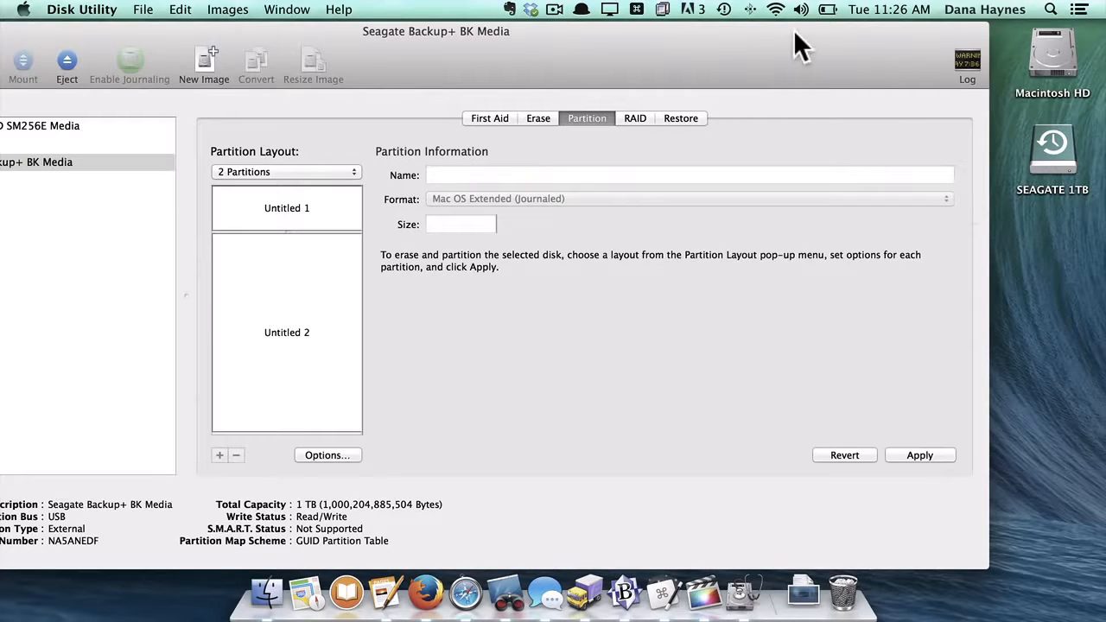
drag(775, 41, 885, 41)
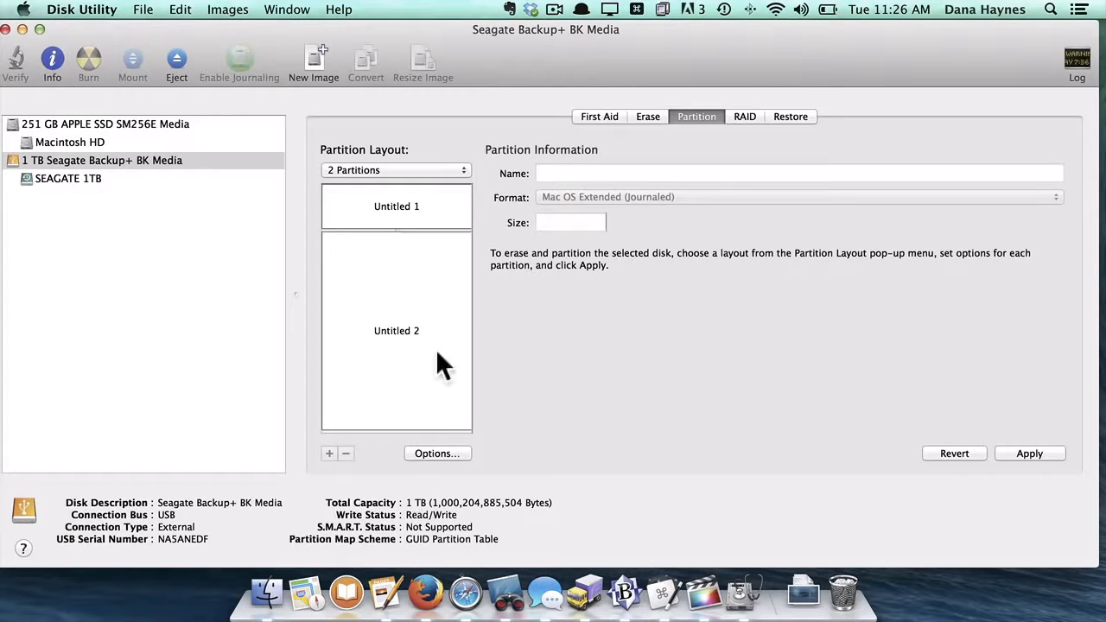
- Set the Seagate disk to 1 Partition formatted as Mac OS Extended (Journaled) with the GUID Partition Table scheme
click(398, 169)
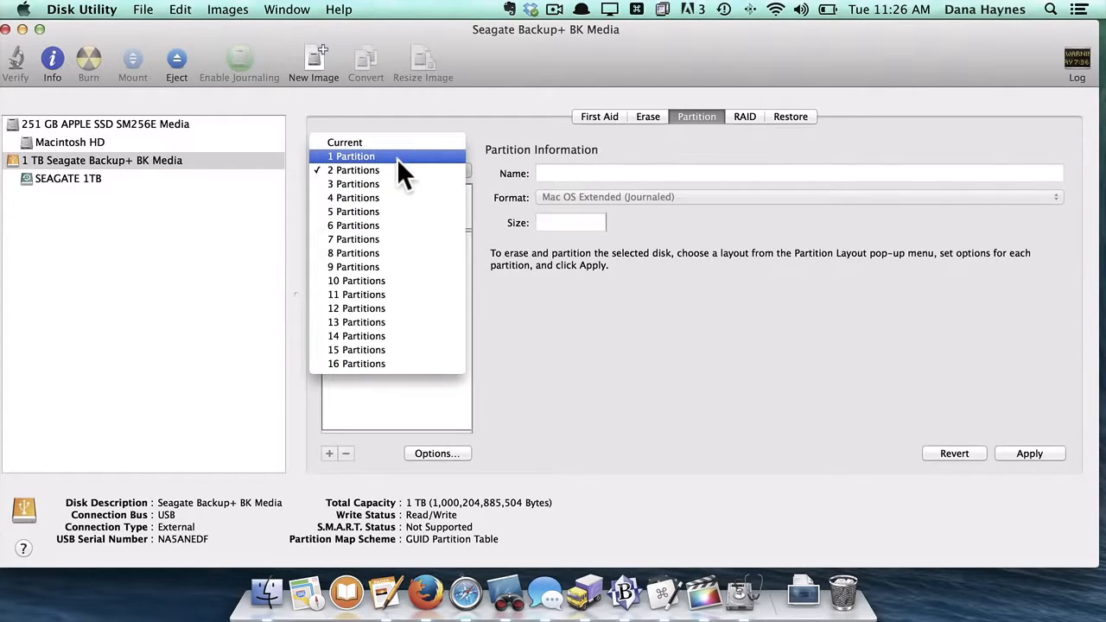
click(397, 158)
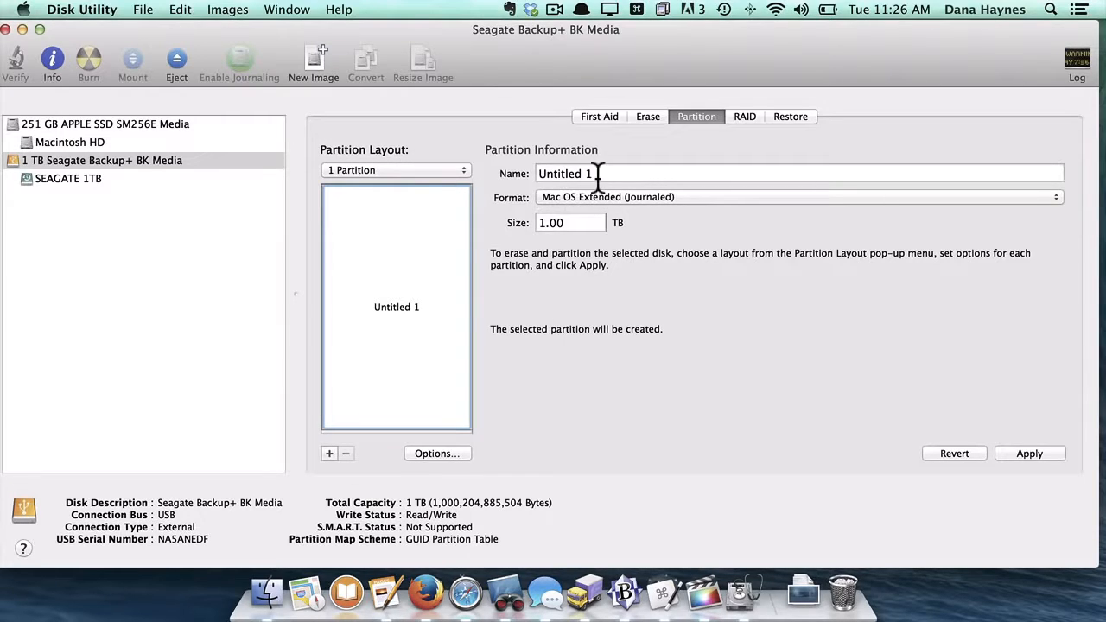
click(584, 198)
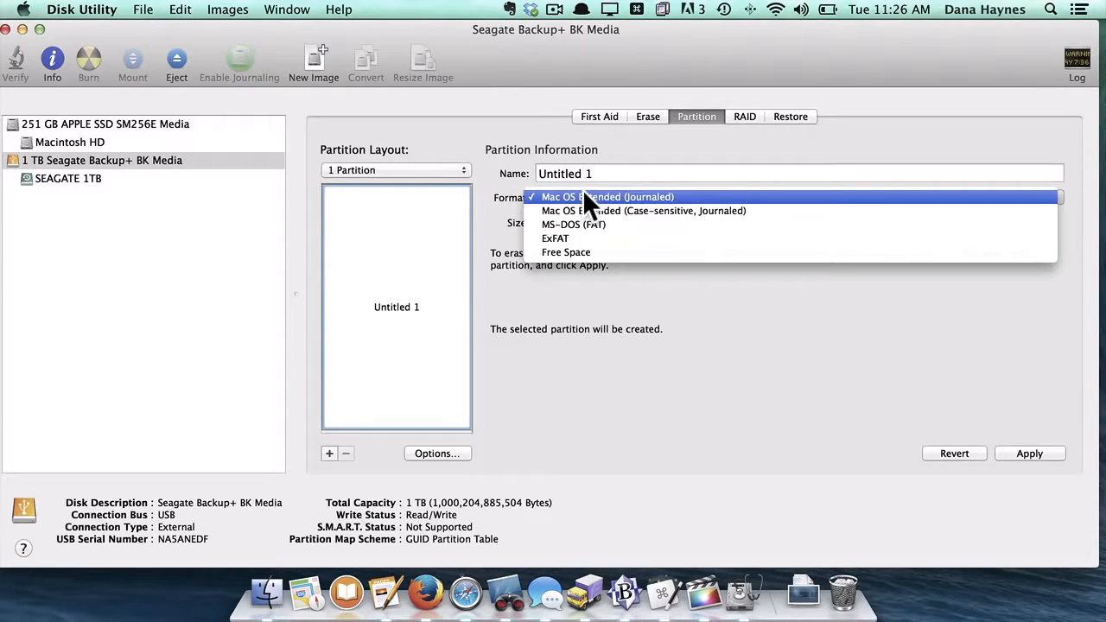
click(640, 195)
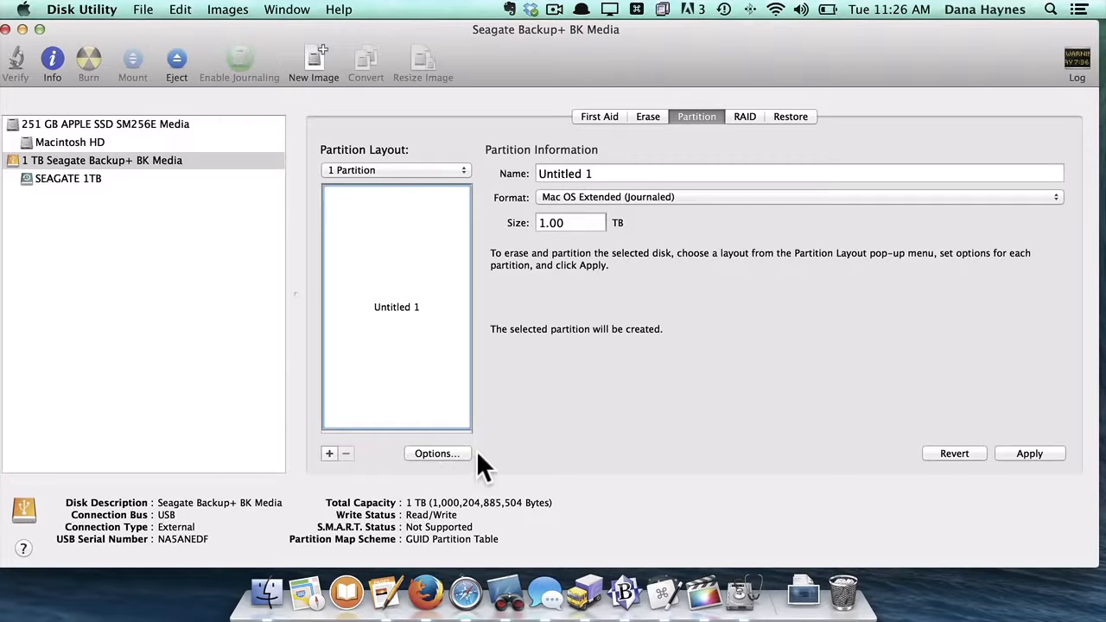
click(452, 449)
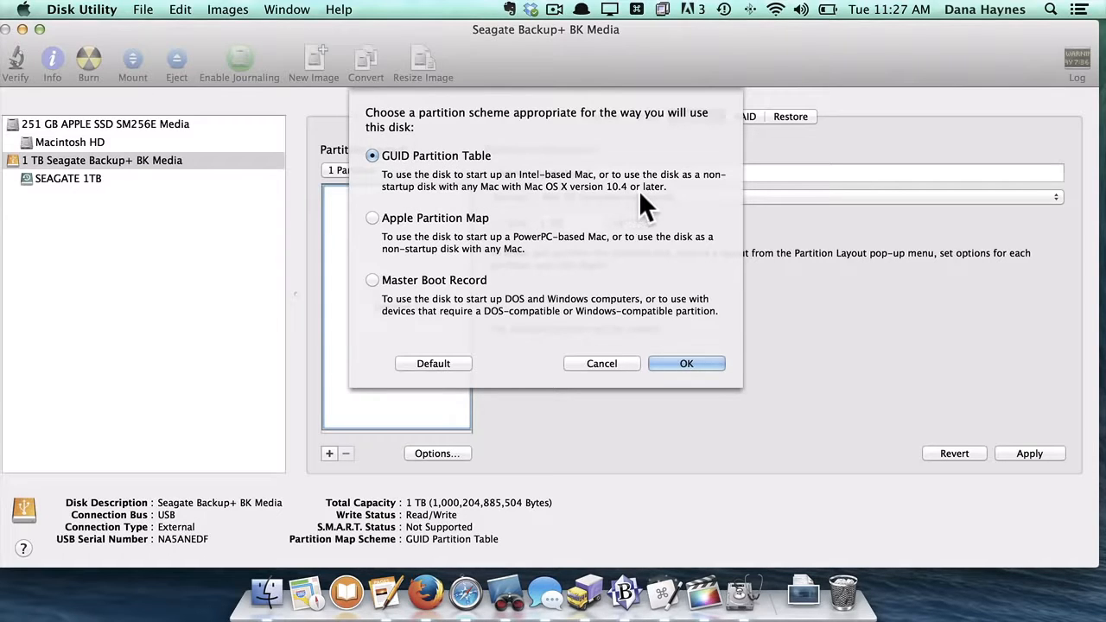
click(683, 363)
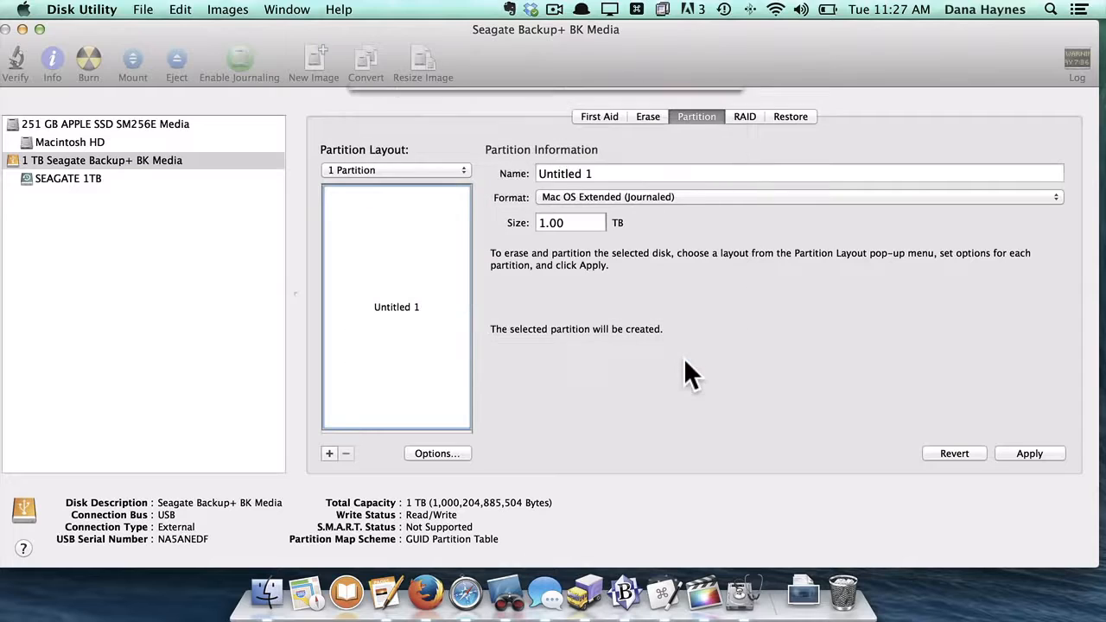
- Start partitioning the Seagate disk, cancel at the confirmation, and examine the available partition formats
click(1040, 454)
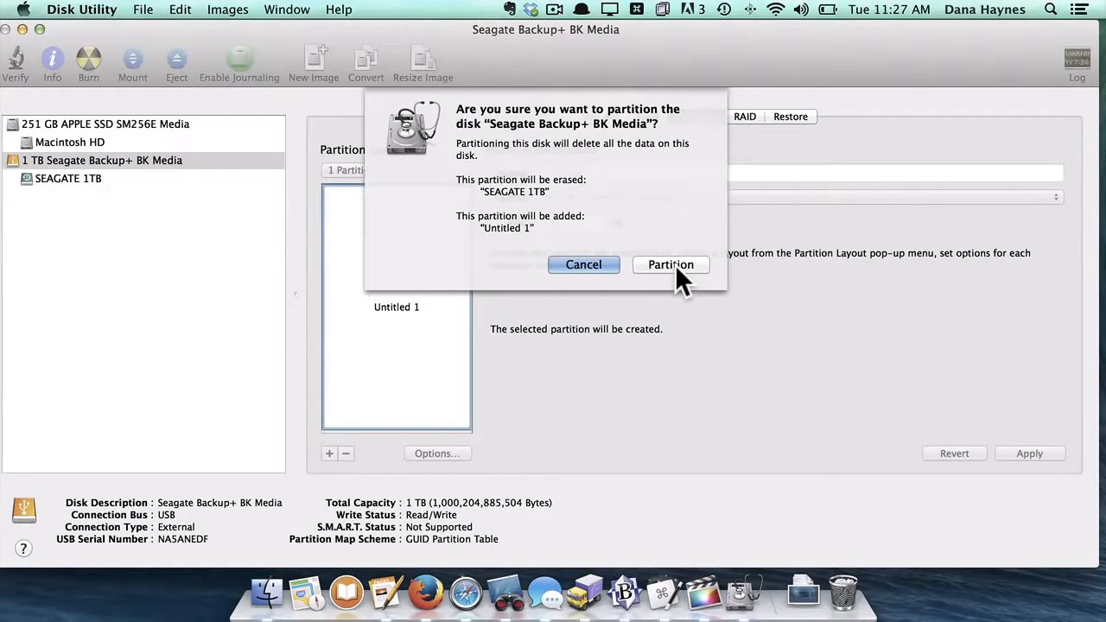
click(600, 263)
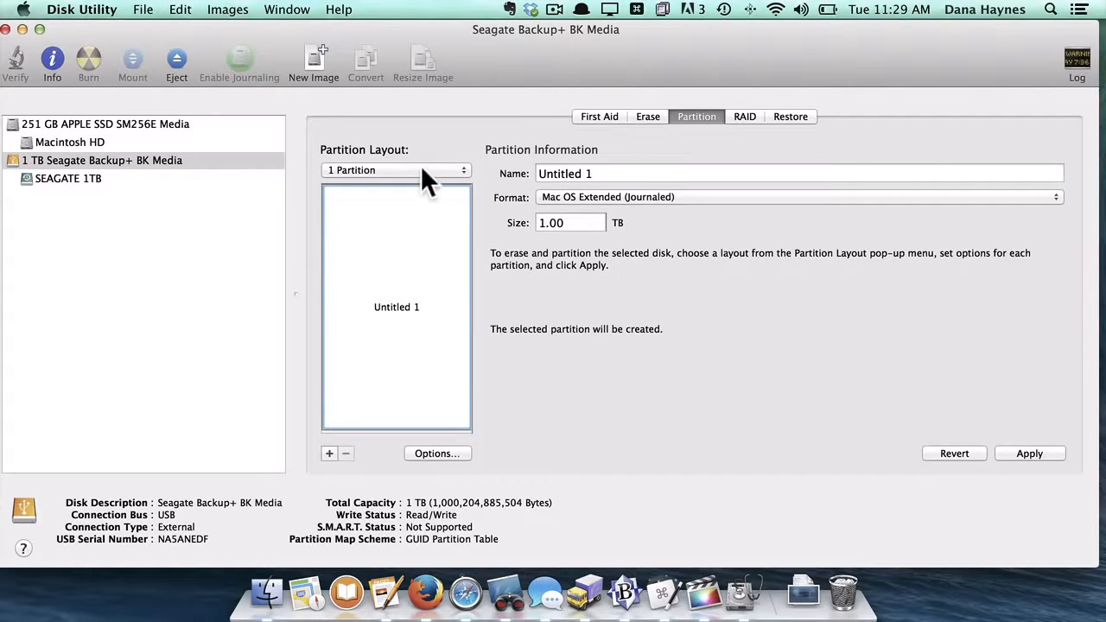
click(584, 204)
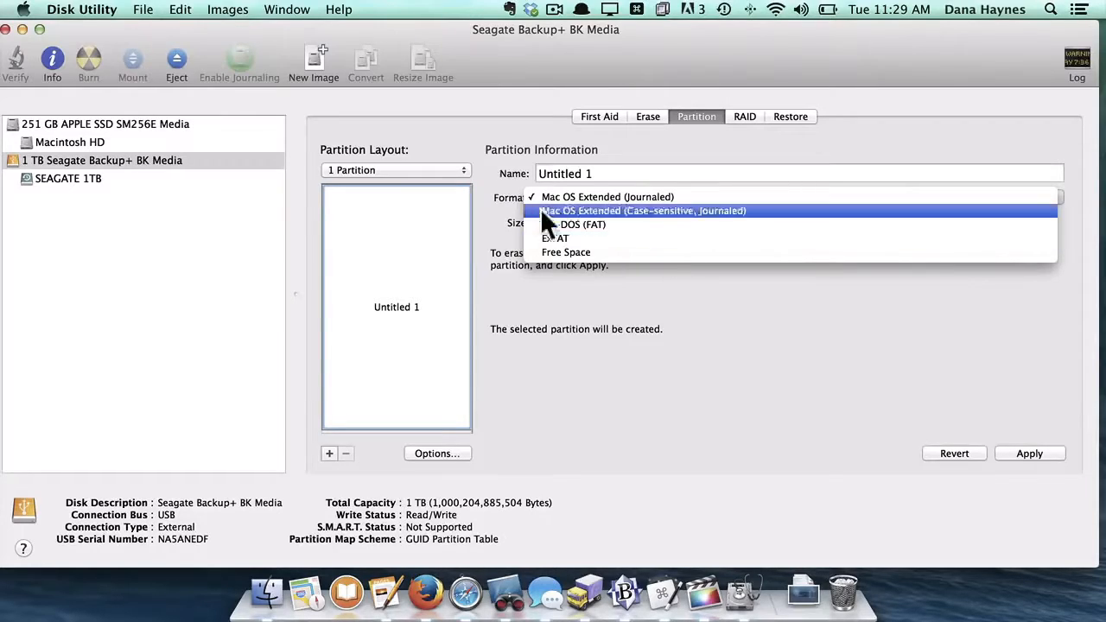
click(459, 128)
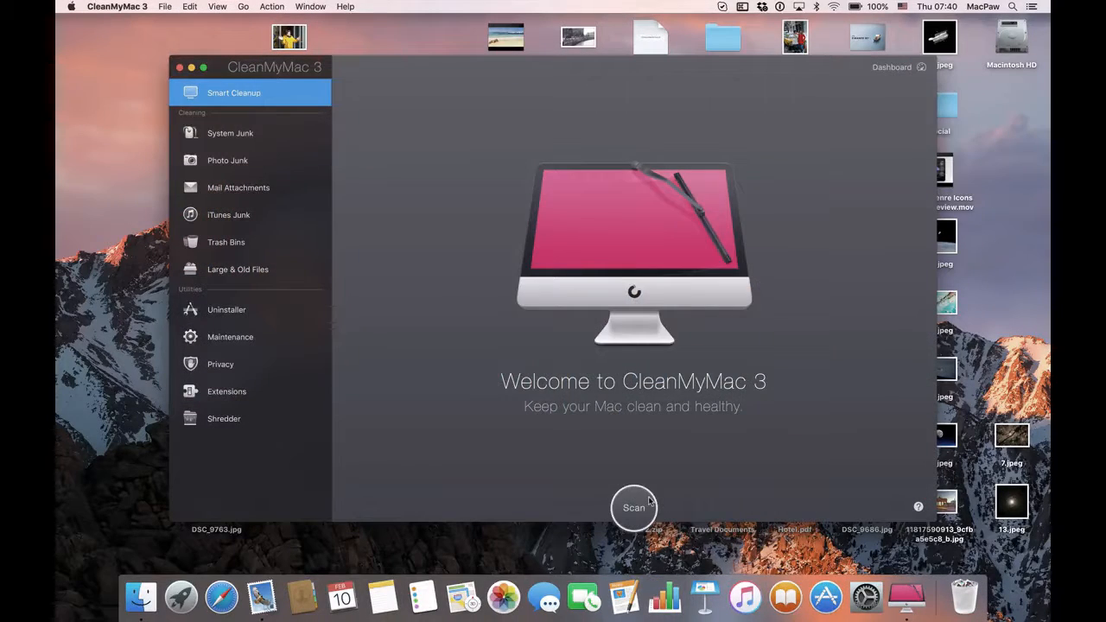
- Switch to CleanMyMac 3 and start a Smart Cleanup scan
click(633, 507)
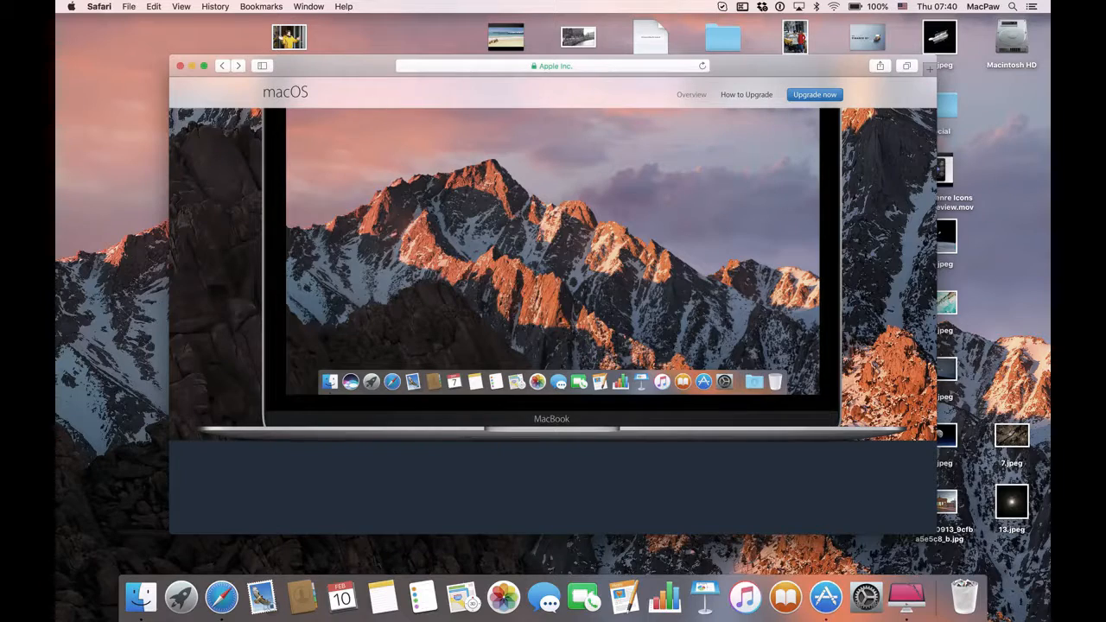
- Switch to Safari, look through Apple's macOS page, and start downloading macOS Sierra from the App Store
scroll(553, 320, down, 10)
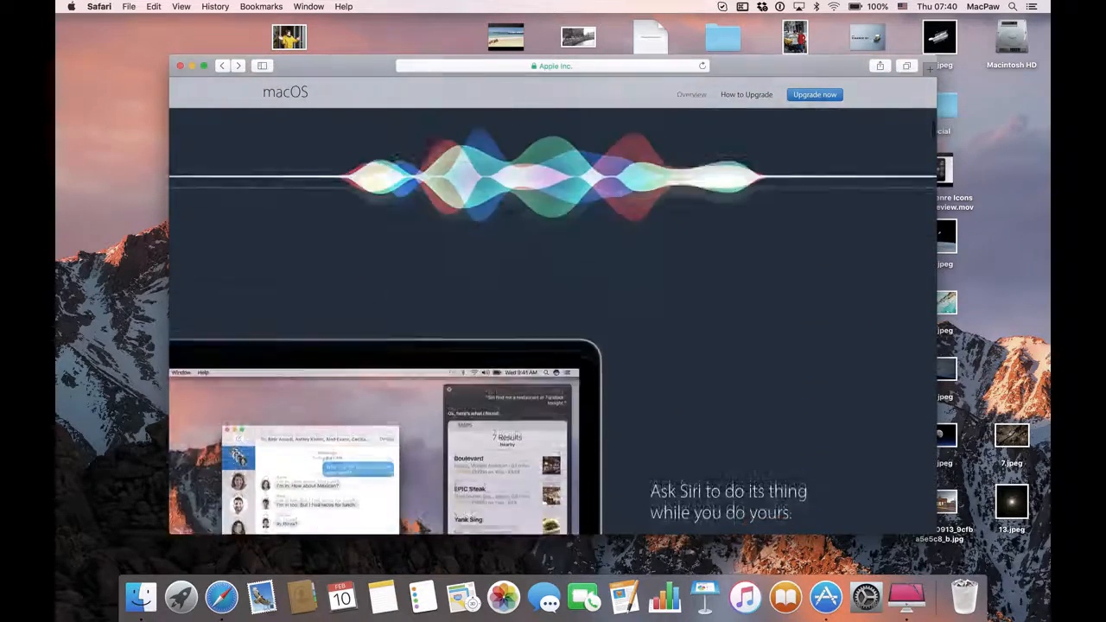
scroll(553, 320, down, 8)
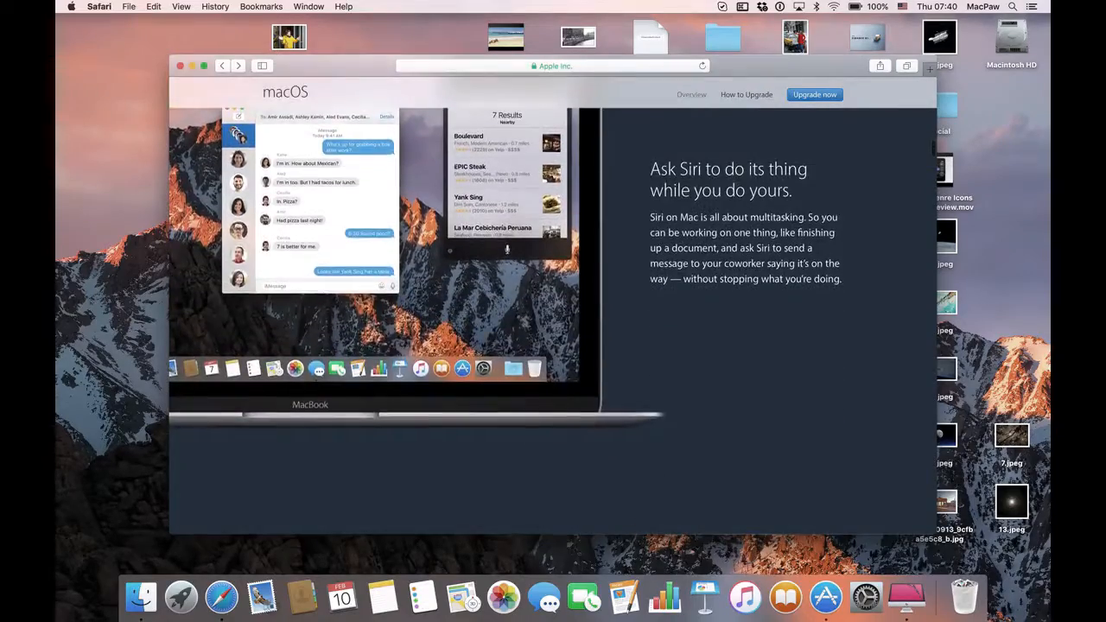
scroll(553, 319, down, 10)
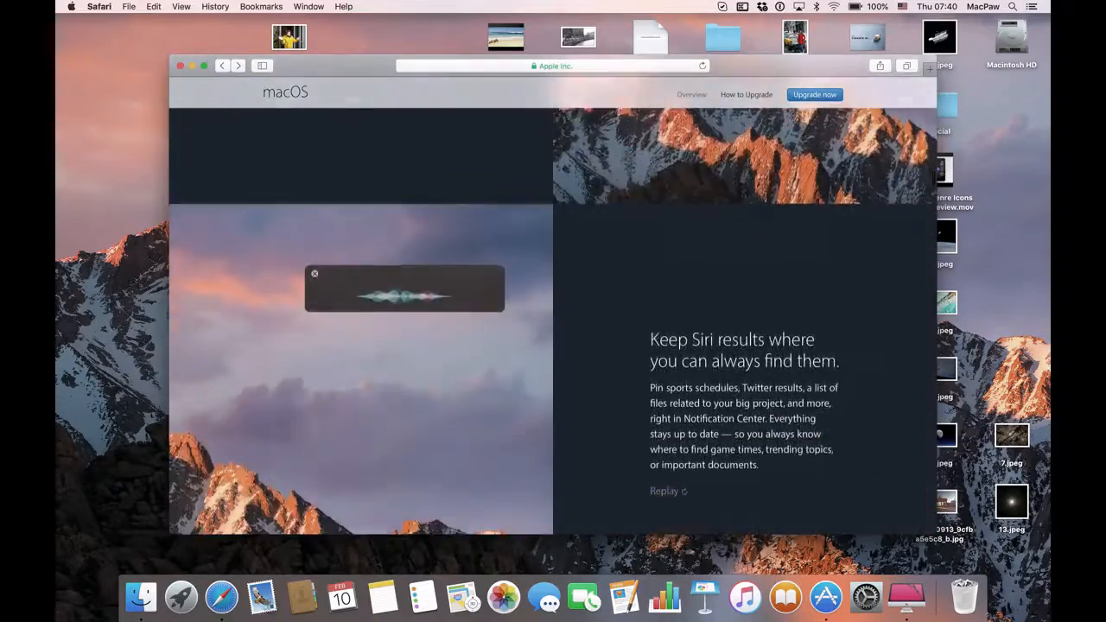
scroll(553, 320, down, 10)
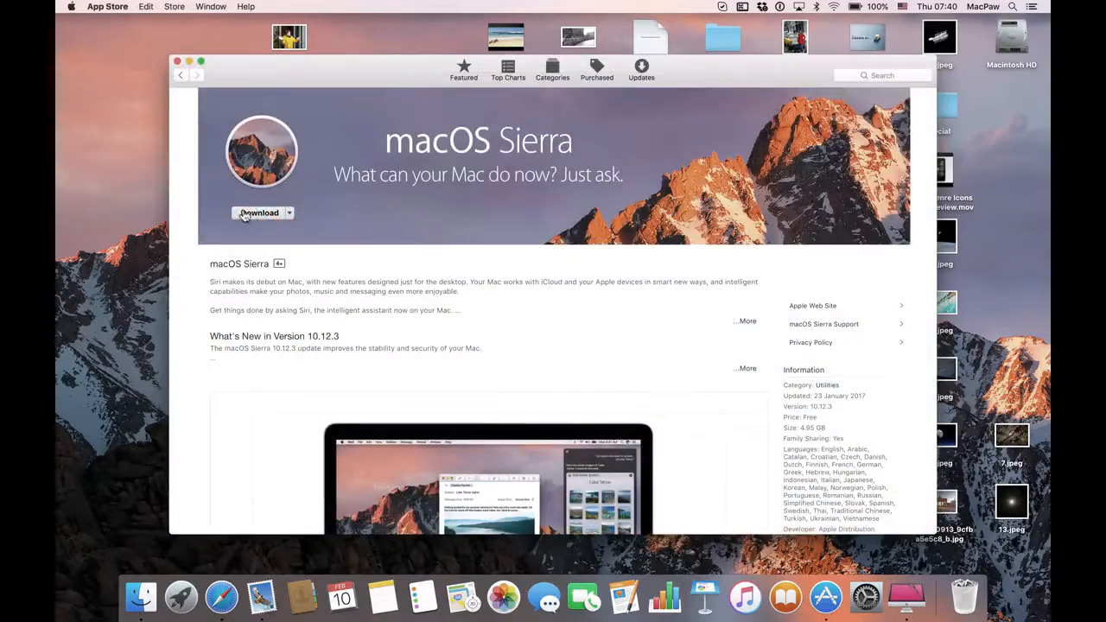
click(244, 213)
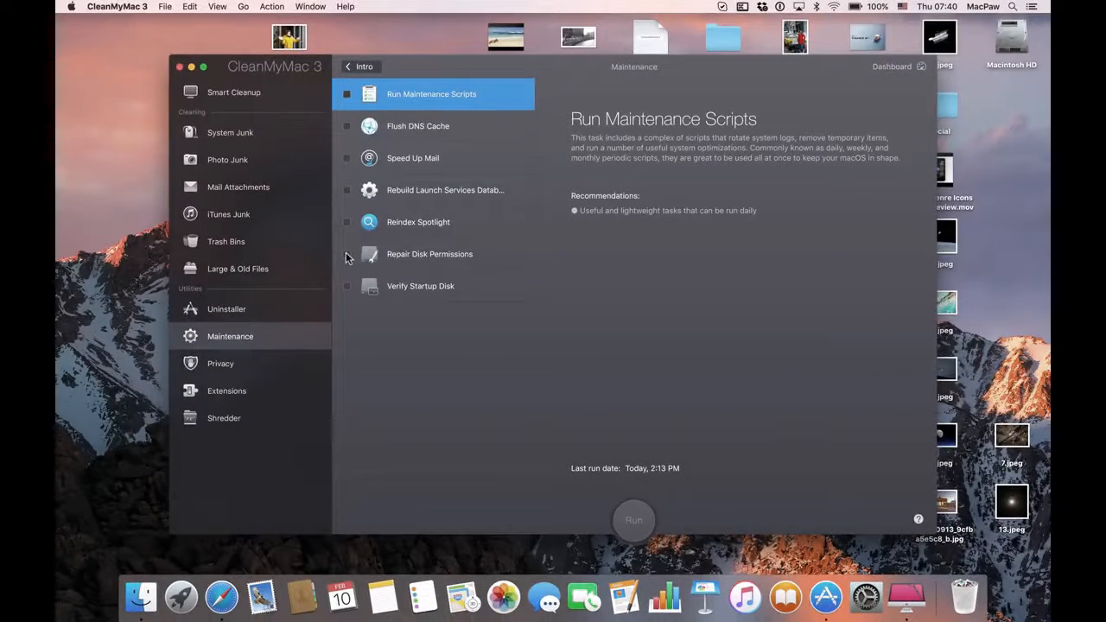
- Switch to CleanMyMac 3 and run the Repair Disk Permissions maintenance task
click(347, 255)
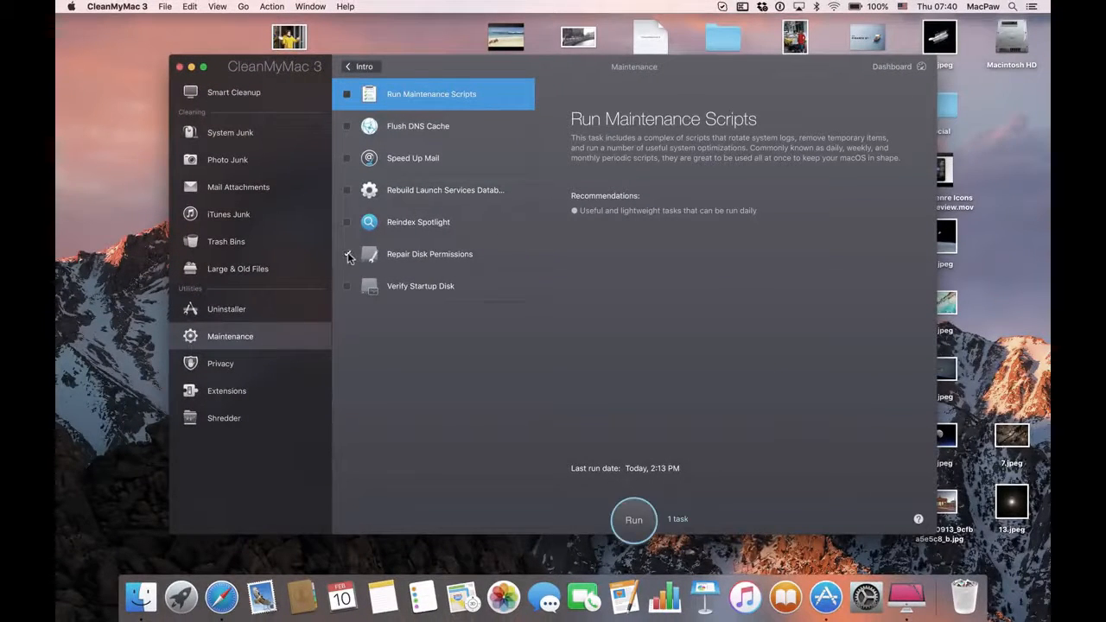
click(643, 512)
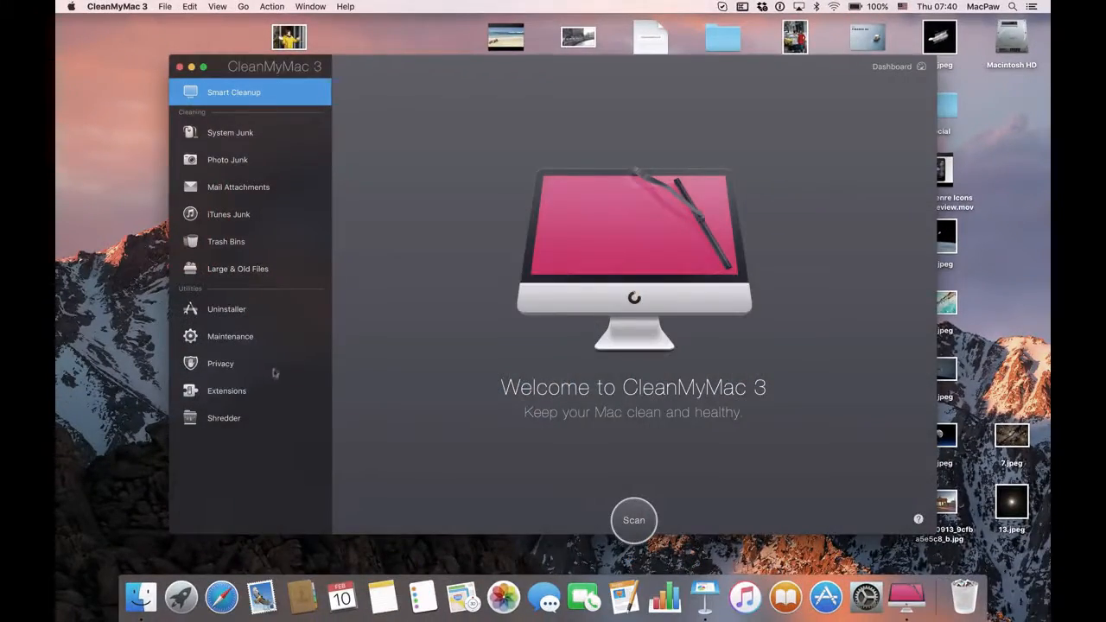
- Examine the Login Items among the extensions in CleanMyMac 3
click(259, 393)
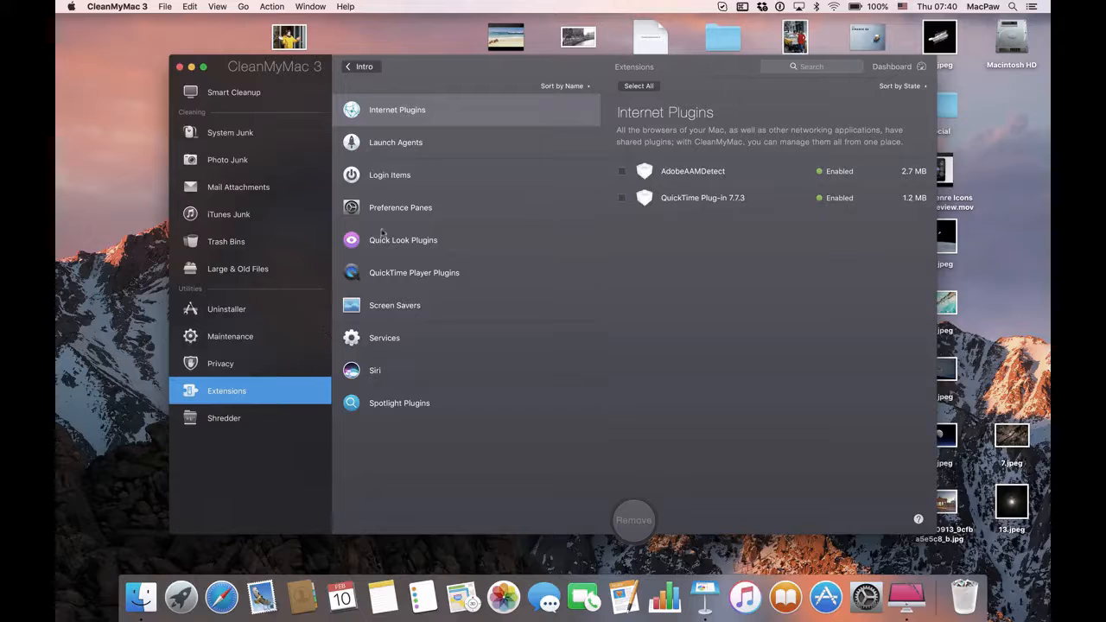
click(389, 186)
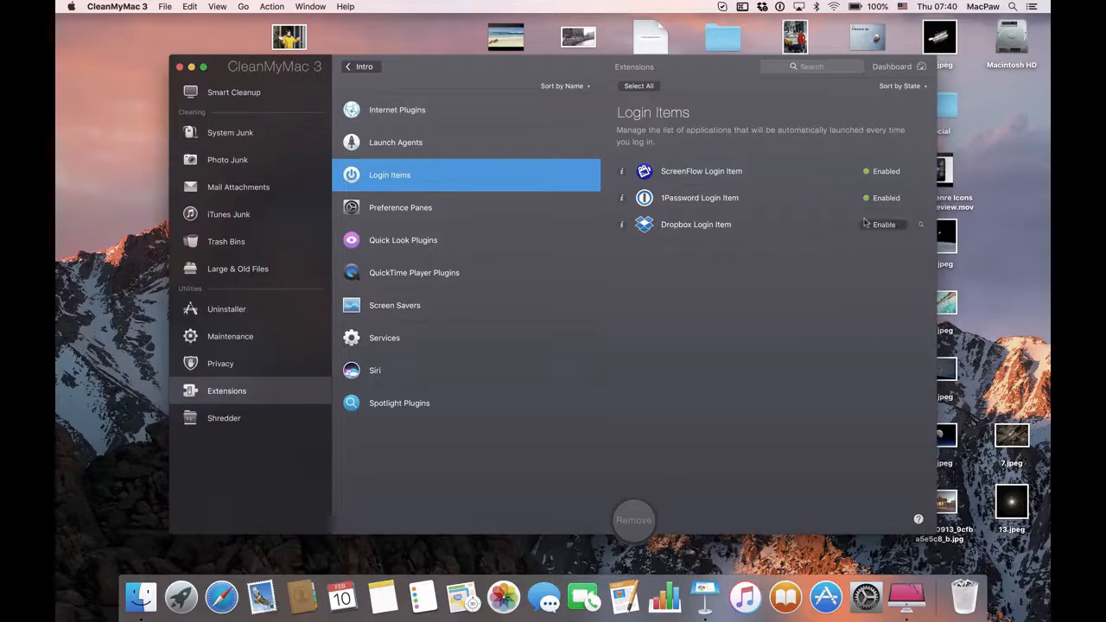
mouse_move(880, 202)
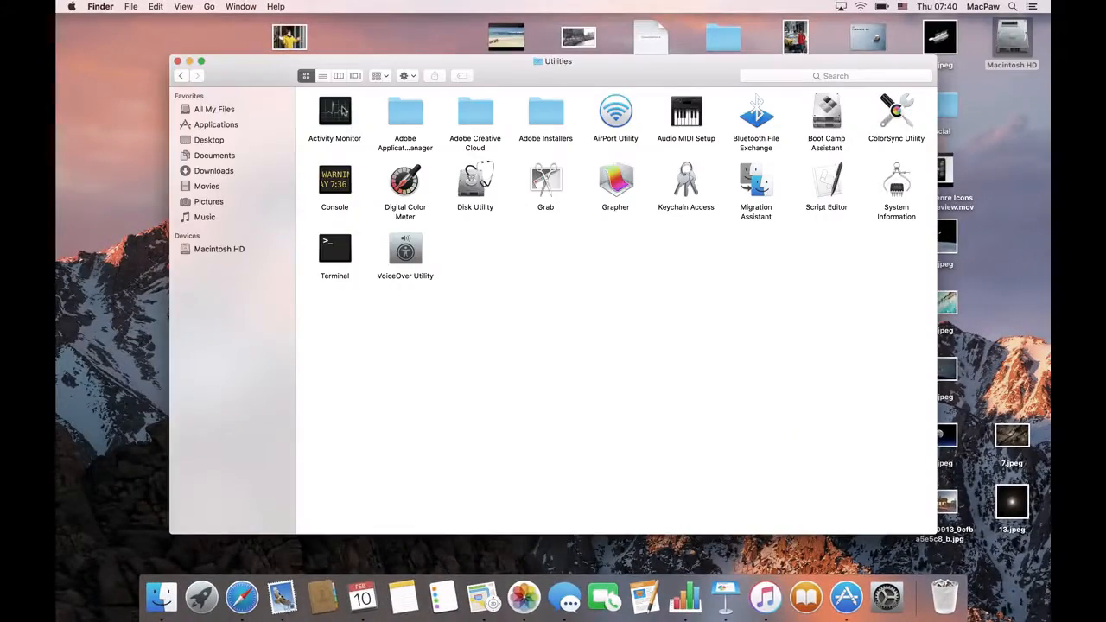
- Launch Activity Monitor from the Utilities folder, view the processes' memory use, and select the Maps process
double_click(342, 110)
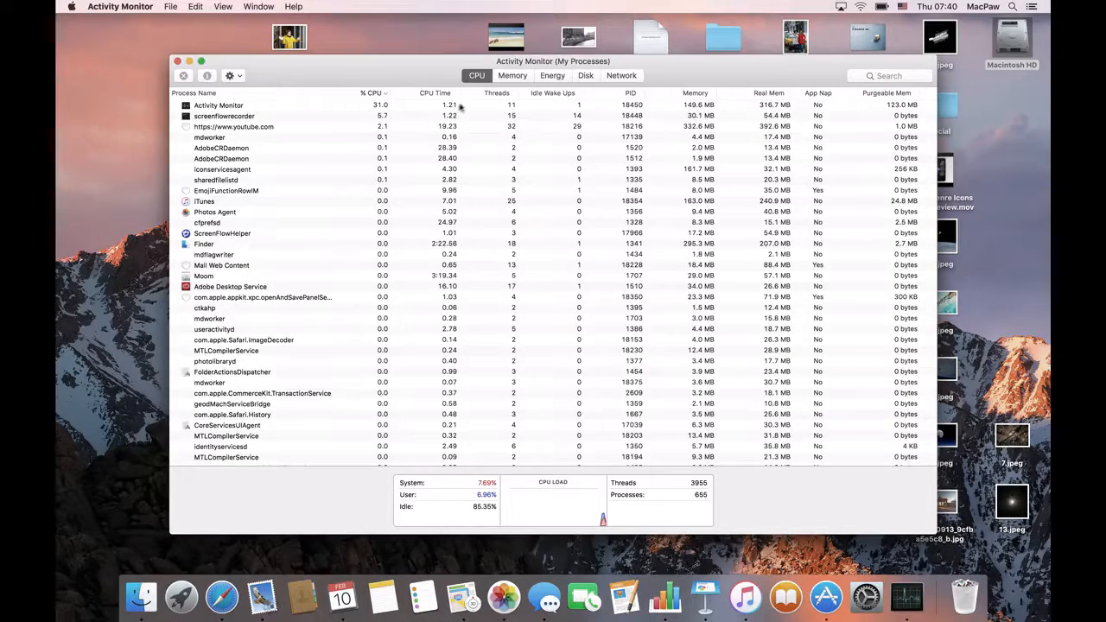
click(512, 76)
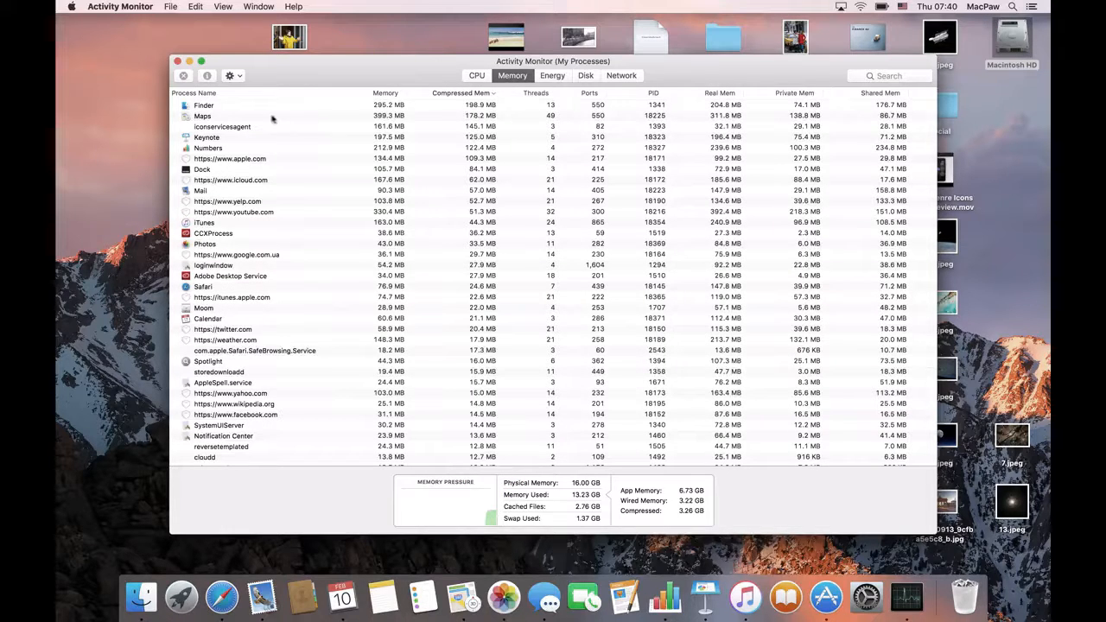
click(217, 117)
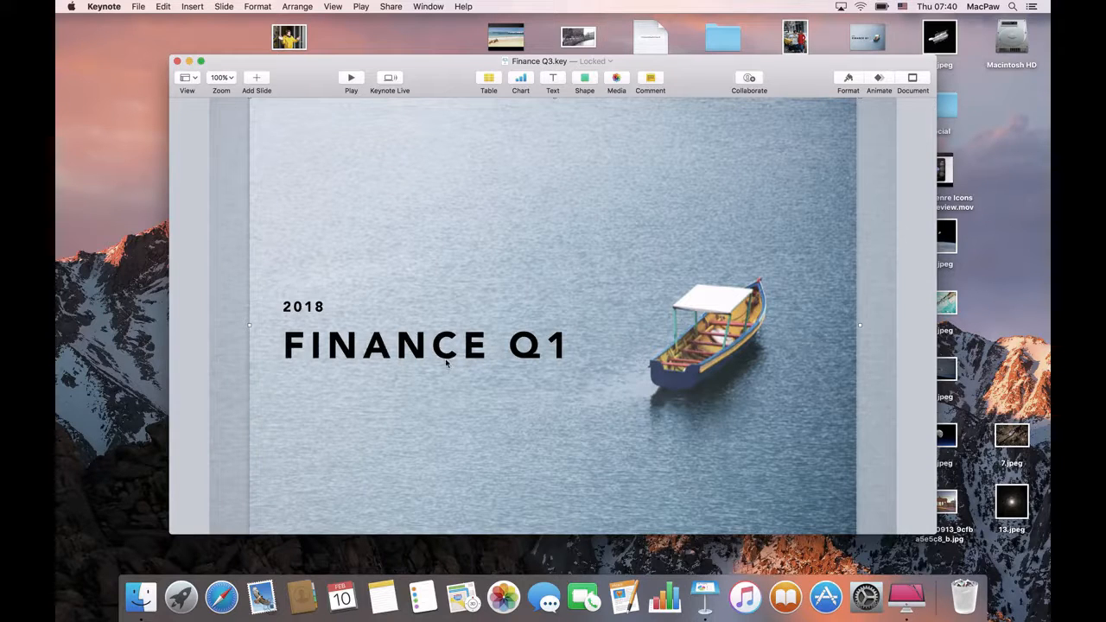
- Try to move the 2018 and FINANCE Q1 text boxes upward together on the locked Keynote slide, and decline duplicating the document
click(445, 363)
shift+click(293, 304)
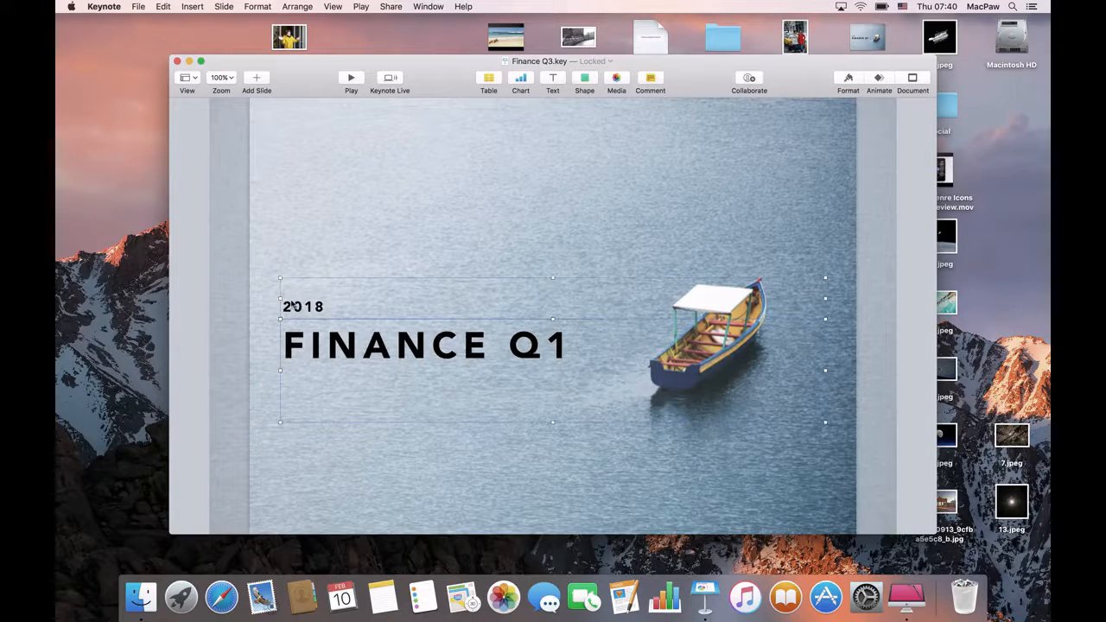
drag(299, 313, 336, 165)
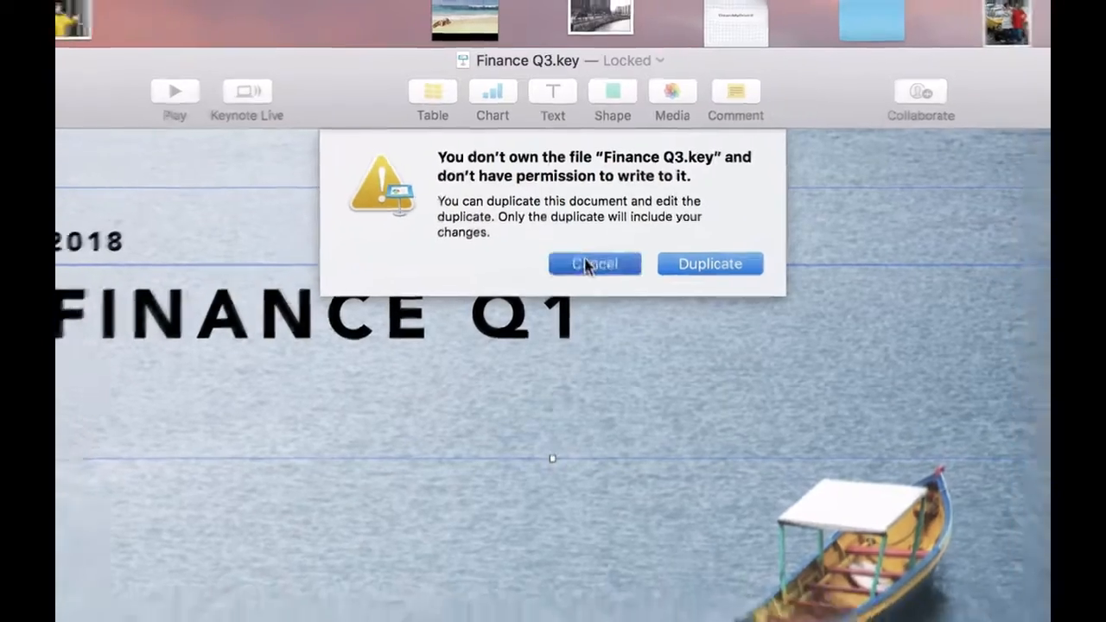
click(592, 277)
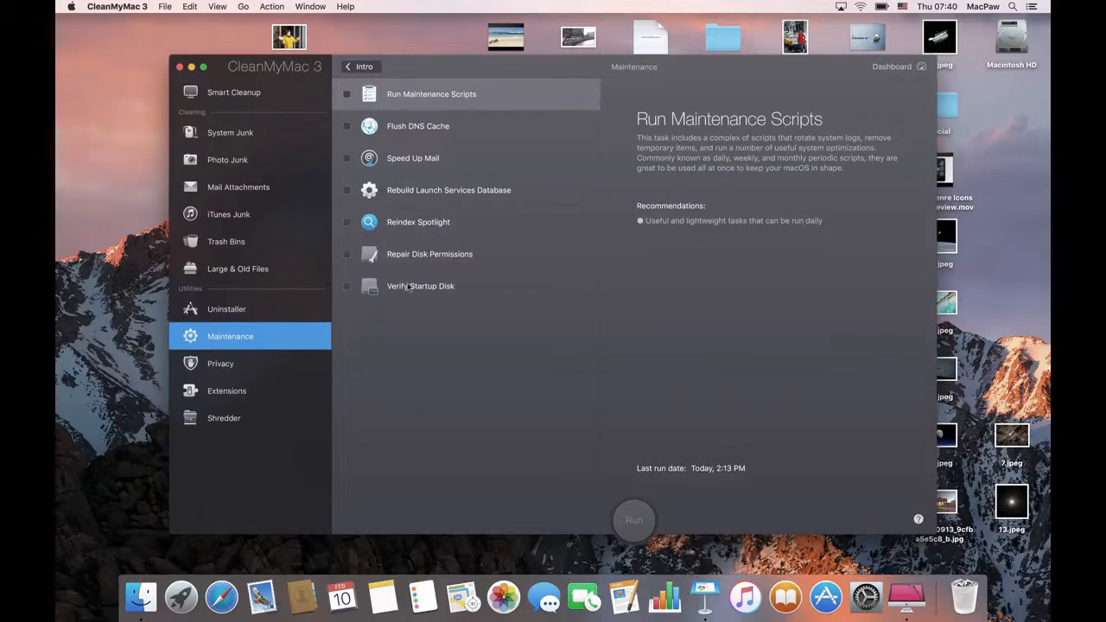
- Switch to CleanMyMac 3, choose only Repair Disk Permissions among the maintenance tasks, and run it
click(413, 256)
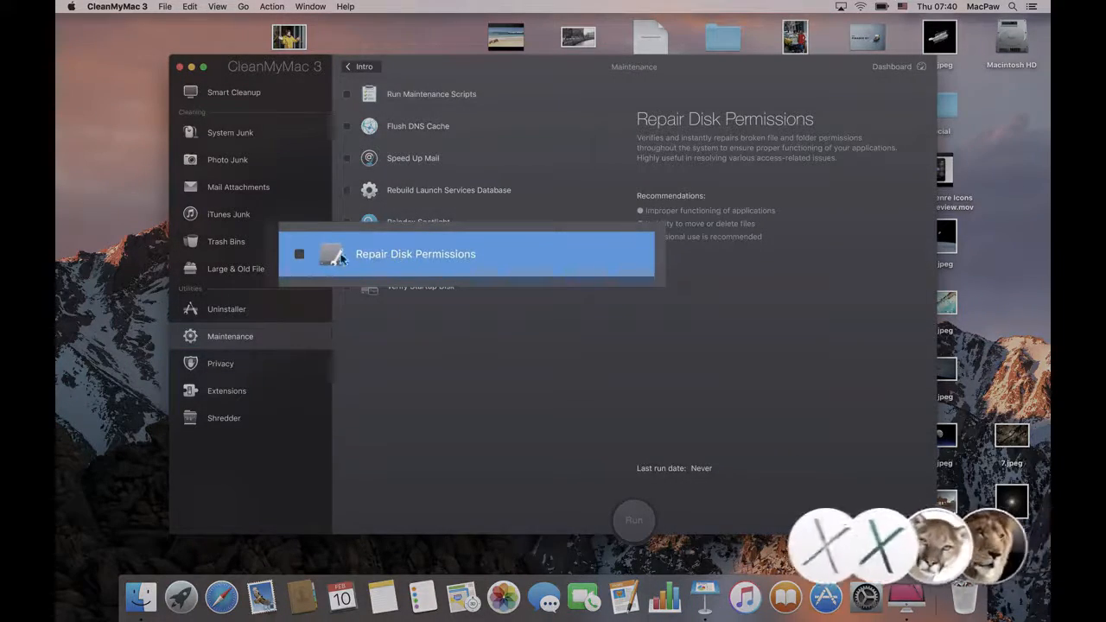
click(346, 254)
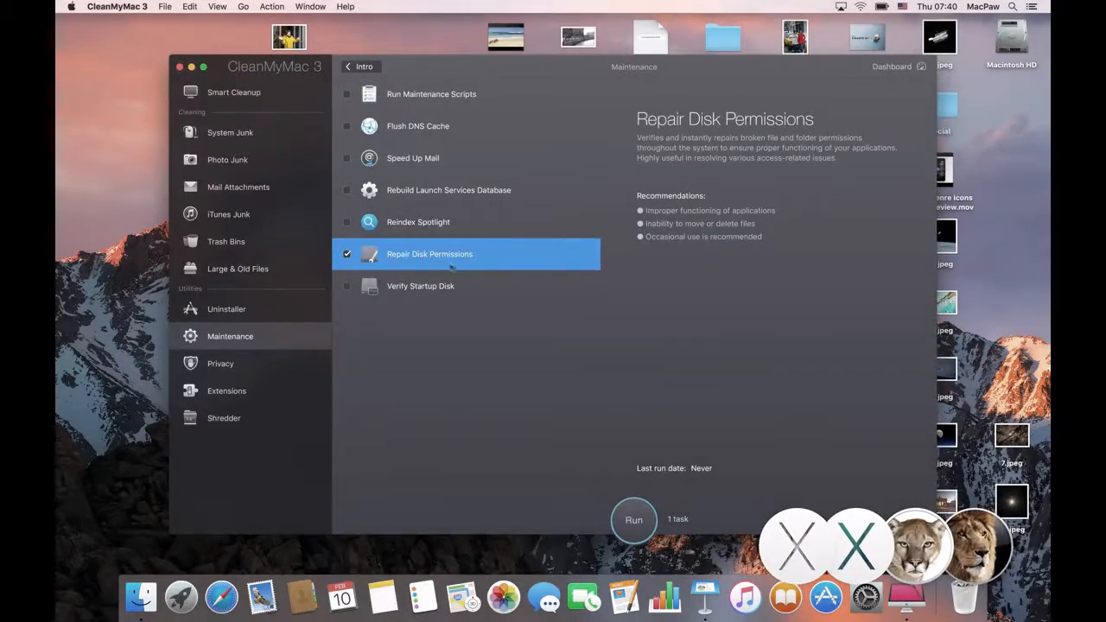
click(621, 521)
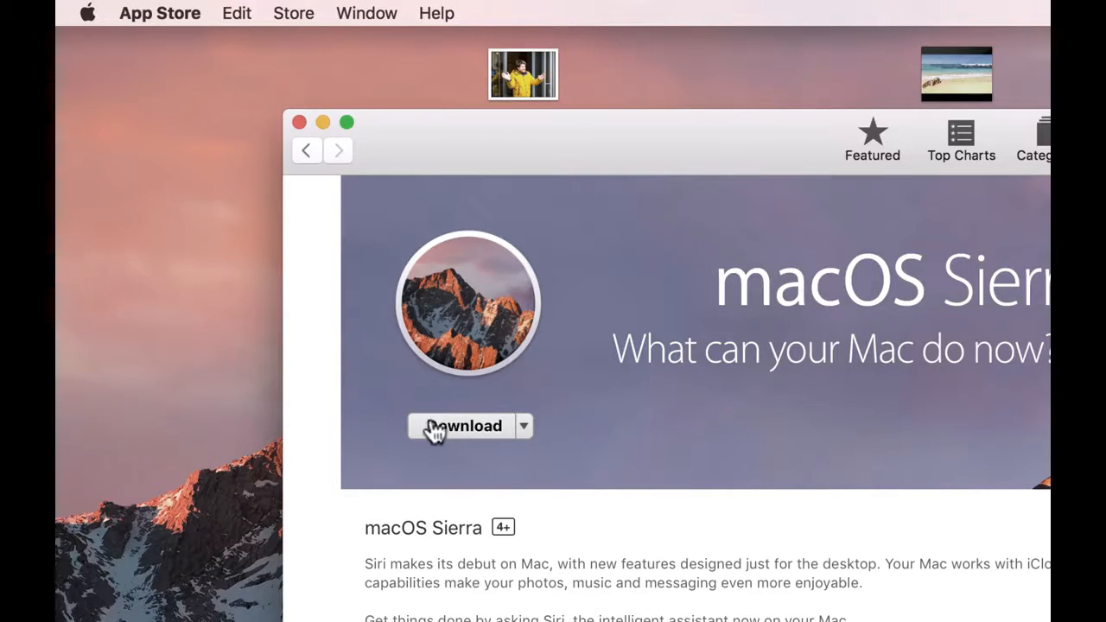
- Switch to the App Store and start downloading macOS Sierra
click(435, 427)
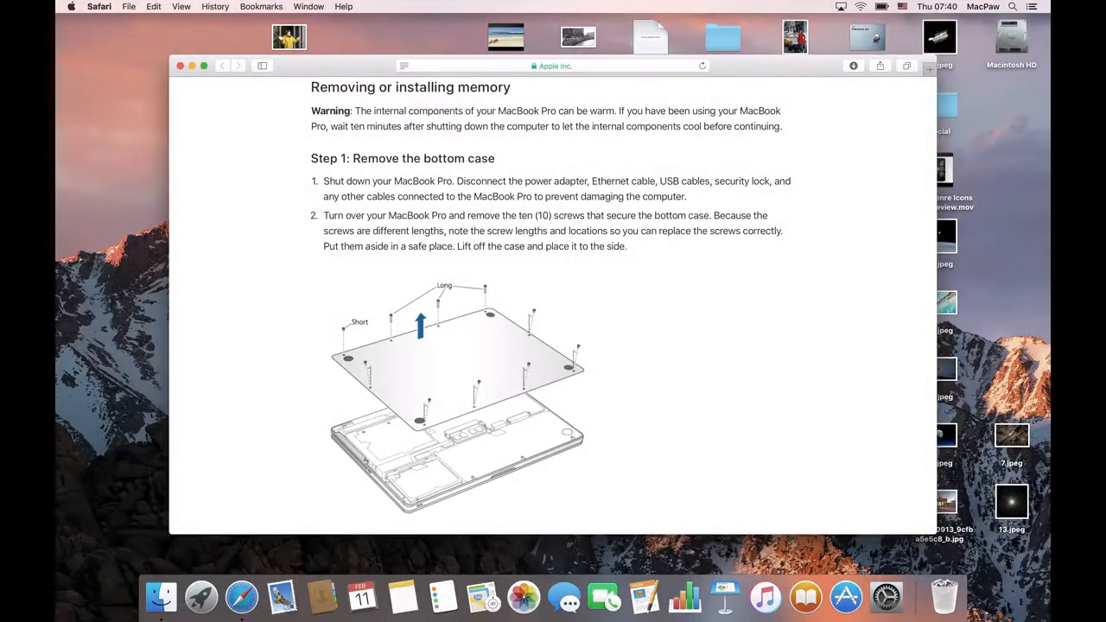
scroll(553, 303, down, 8)
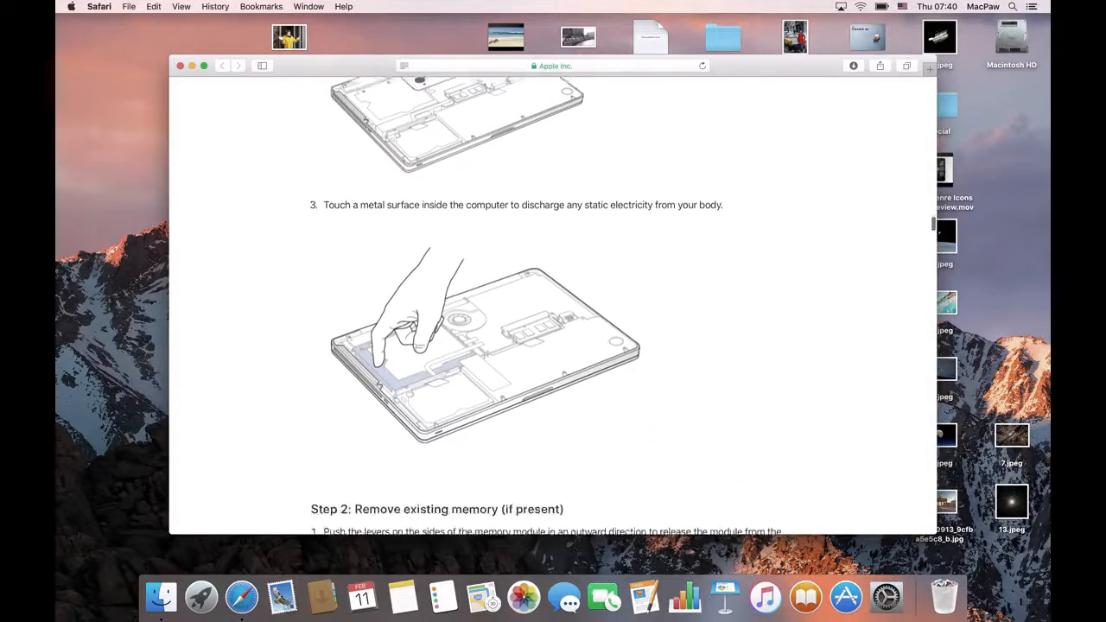